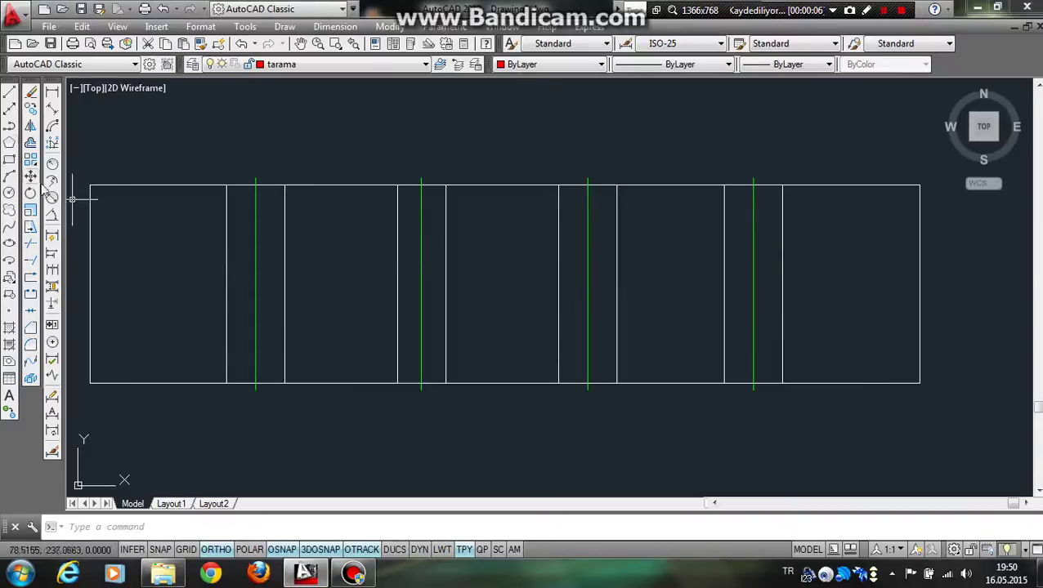
- Zoom in on the row of holes and inspect the second hole's edge lines
middle_drag(82, 156, 112, 155)
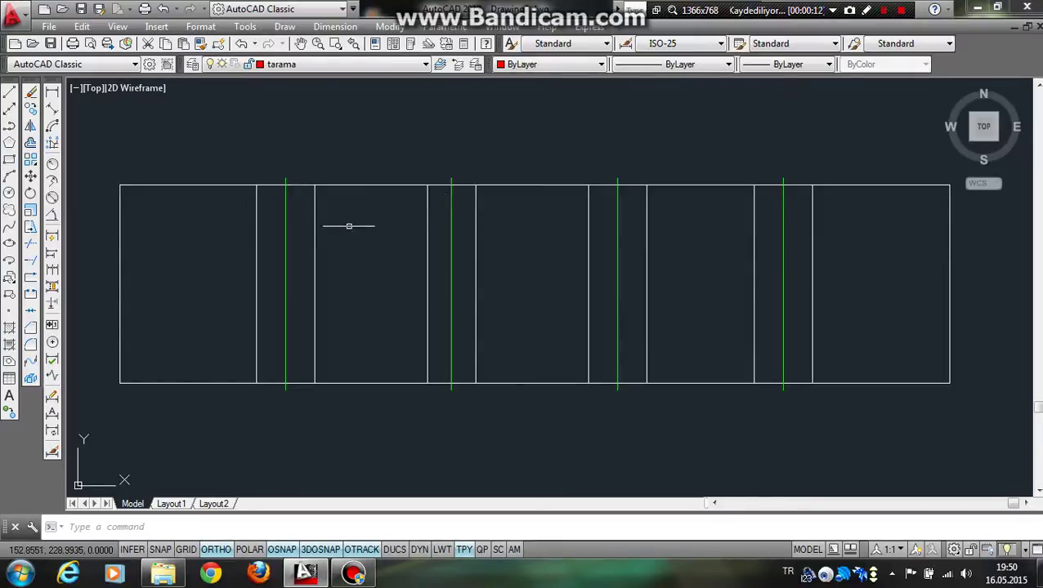
click(311, 242)
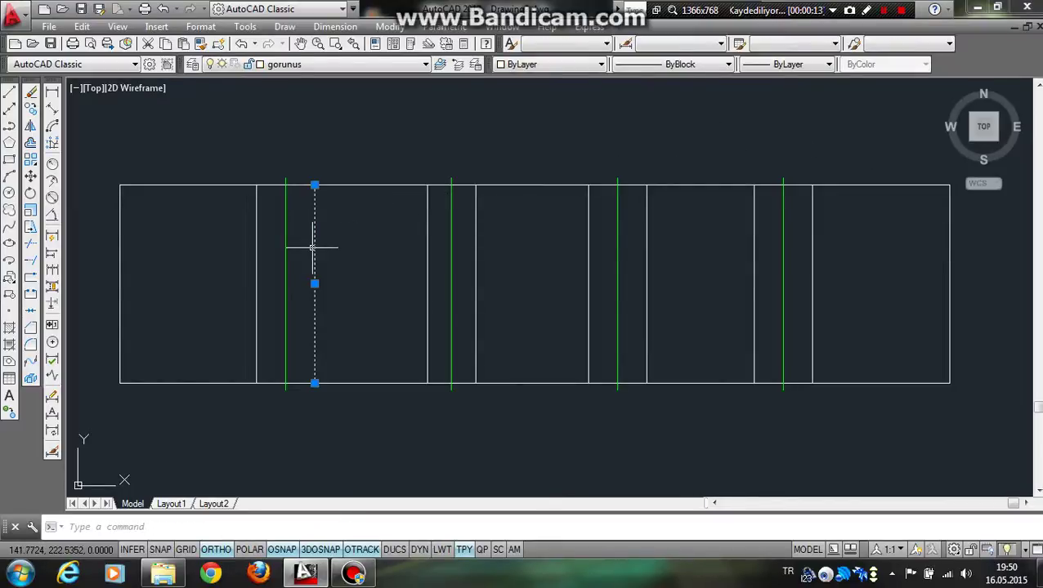
key(Escape)
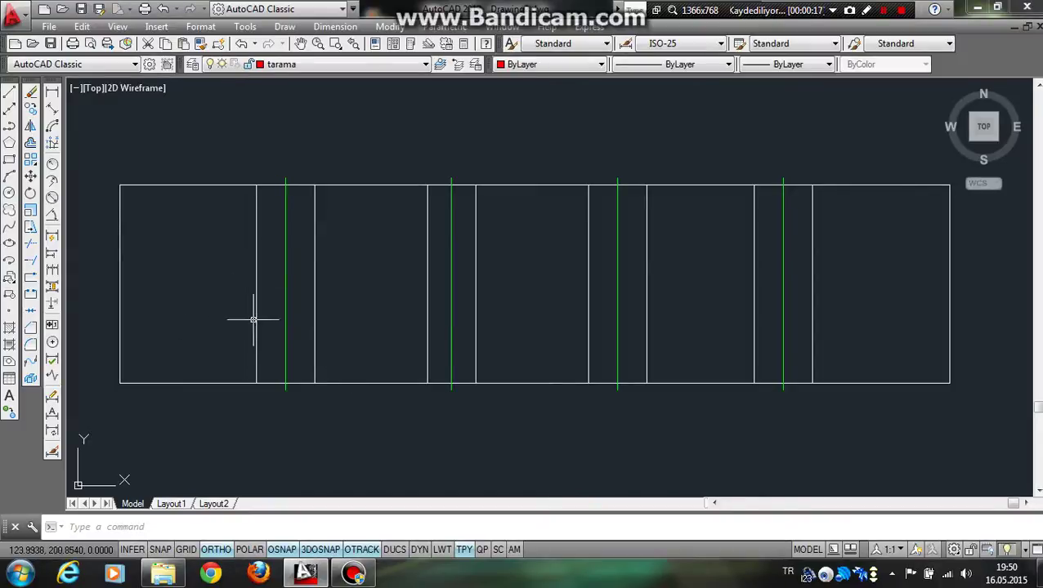
scroll(447, 268, up, 2)
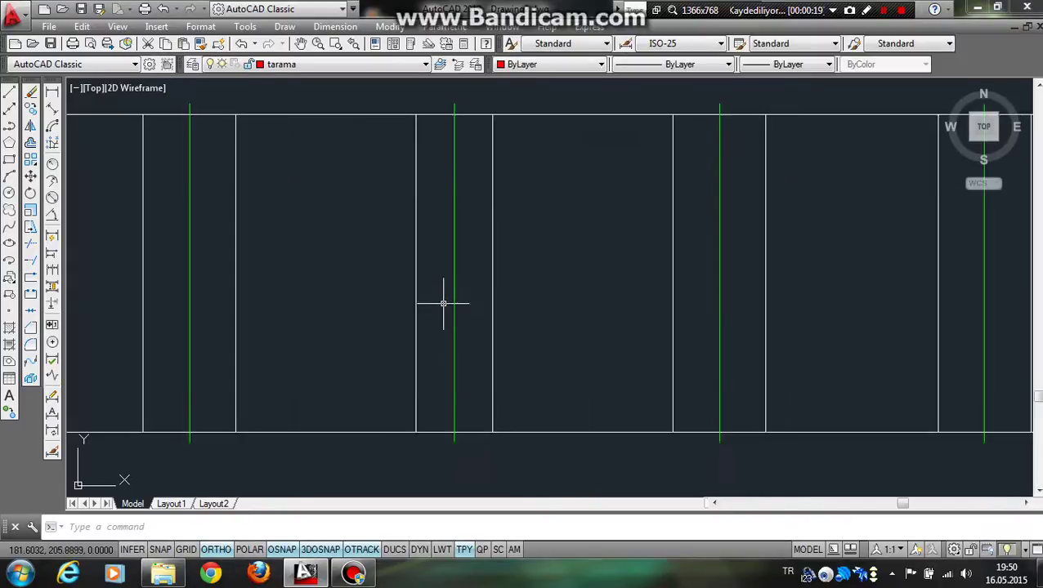
middle_drag(430, 309, 411, 325)
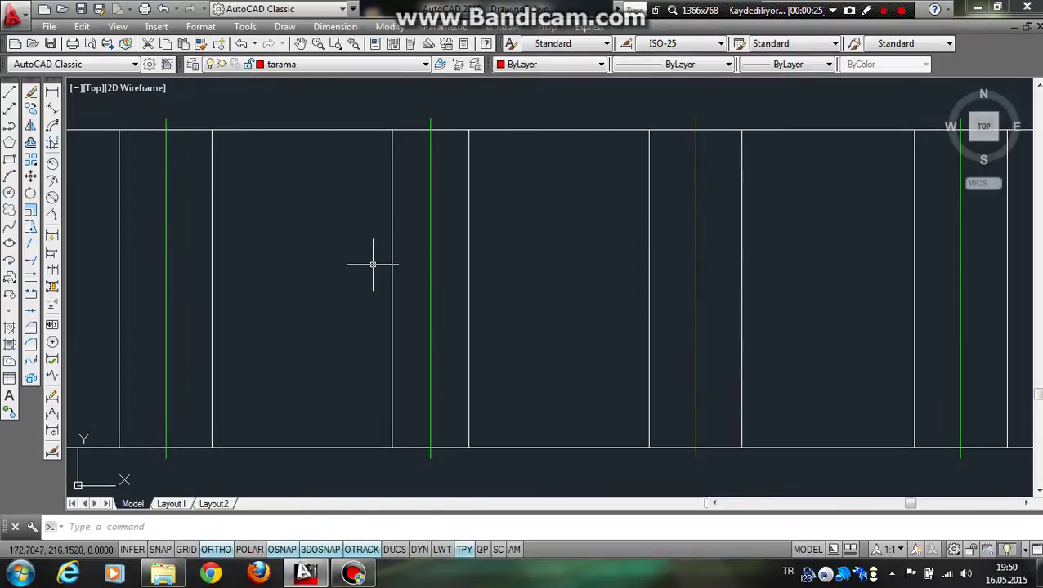
scroll(382, 288, down, 4)
scroll(373, 326, up, 2)
scroll(377, 313, up, 1)
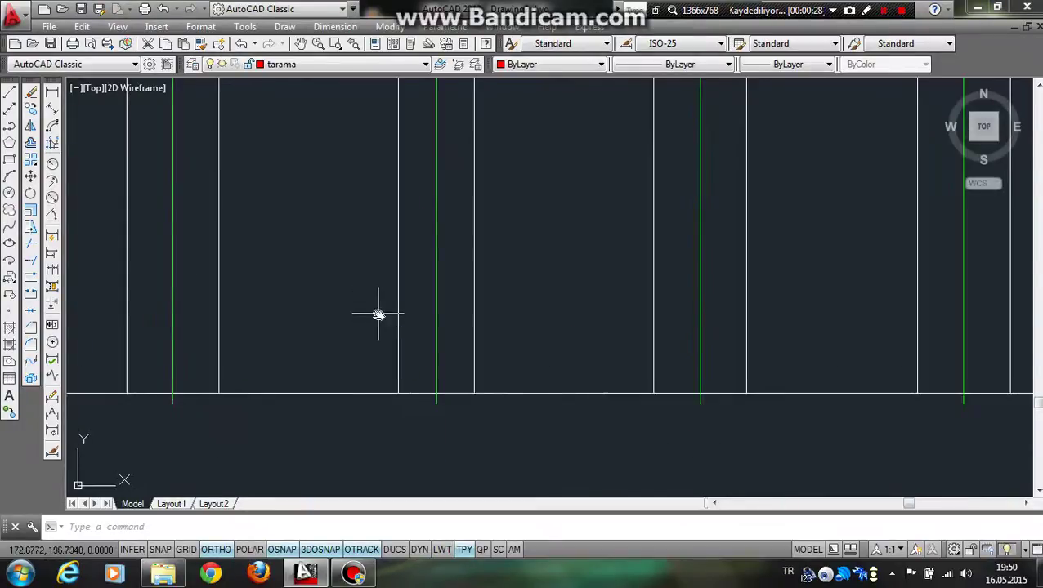
scroll(442, 292, up, 1)
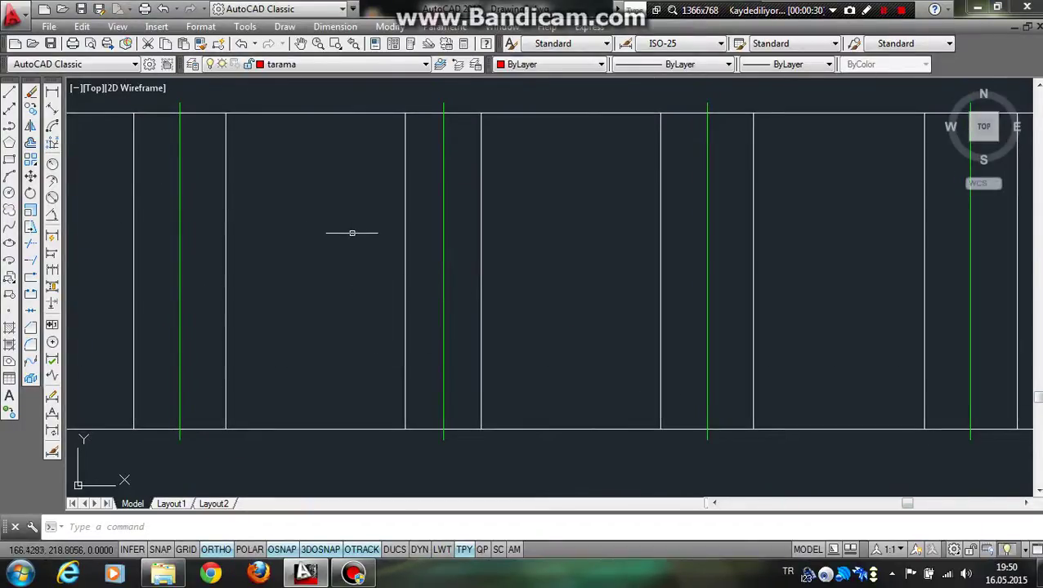
click(404, 208)
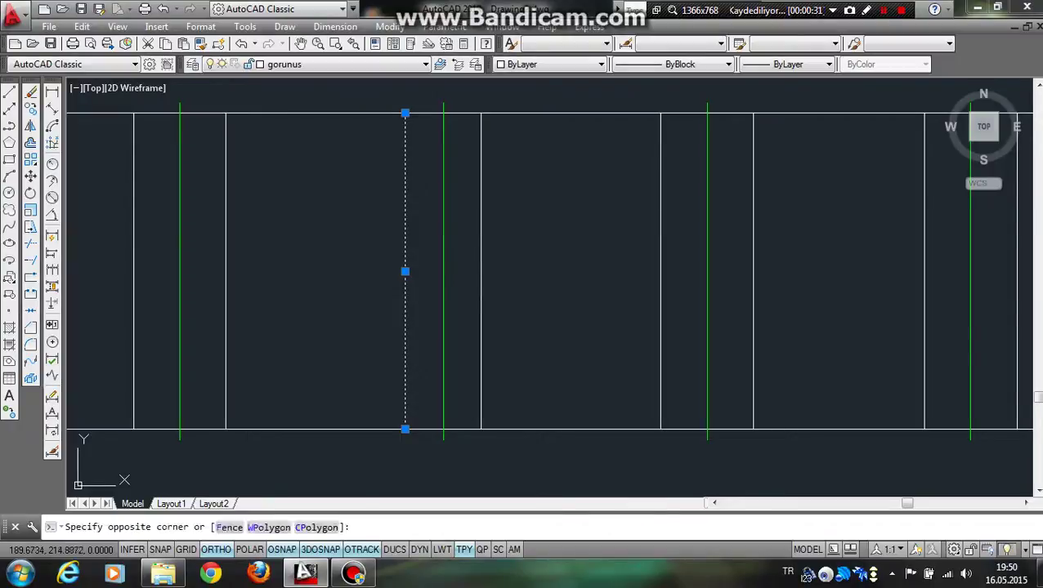
click(472, 287)
key(Escape)
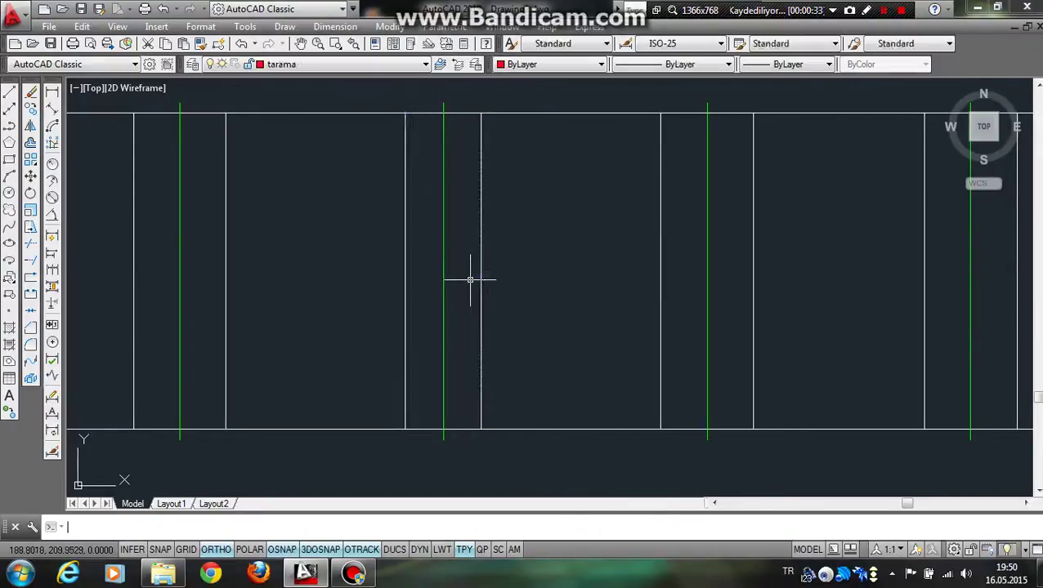
click(481, 255)
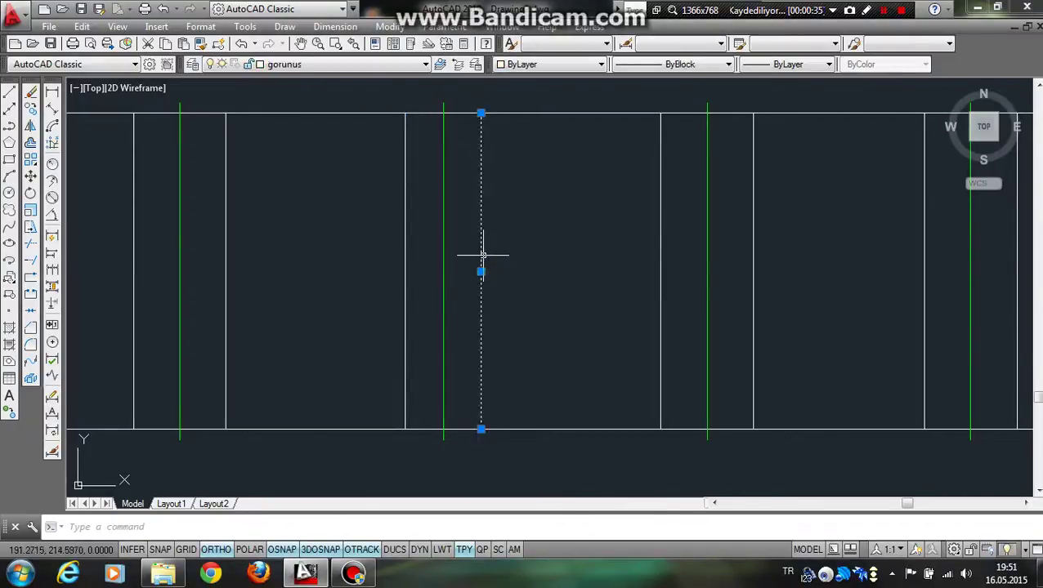
key(Escape)
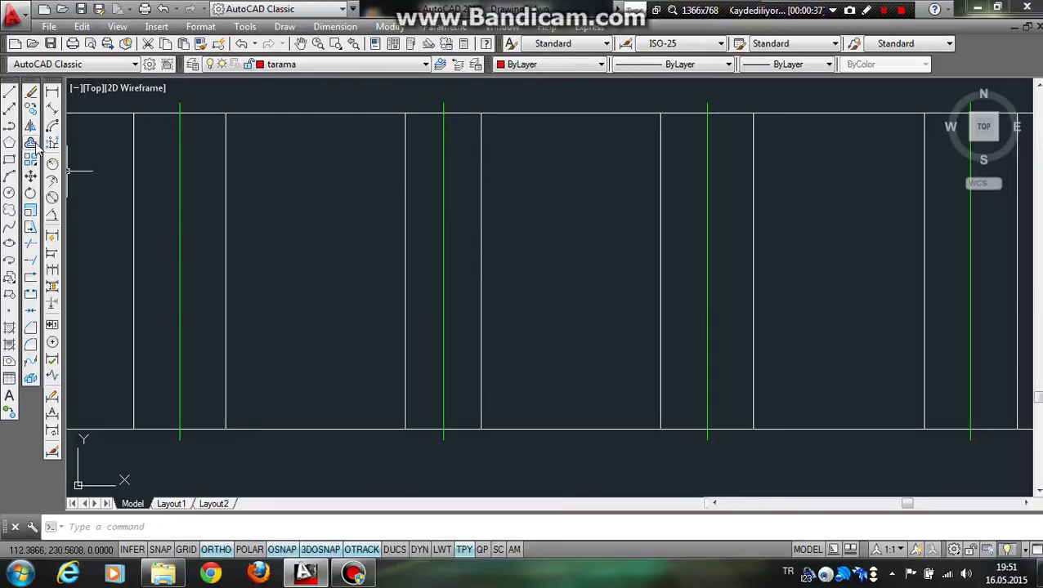
- Offset both edges of the second hole 1.5 units inward
click(51, 143)
text(1.5)
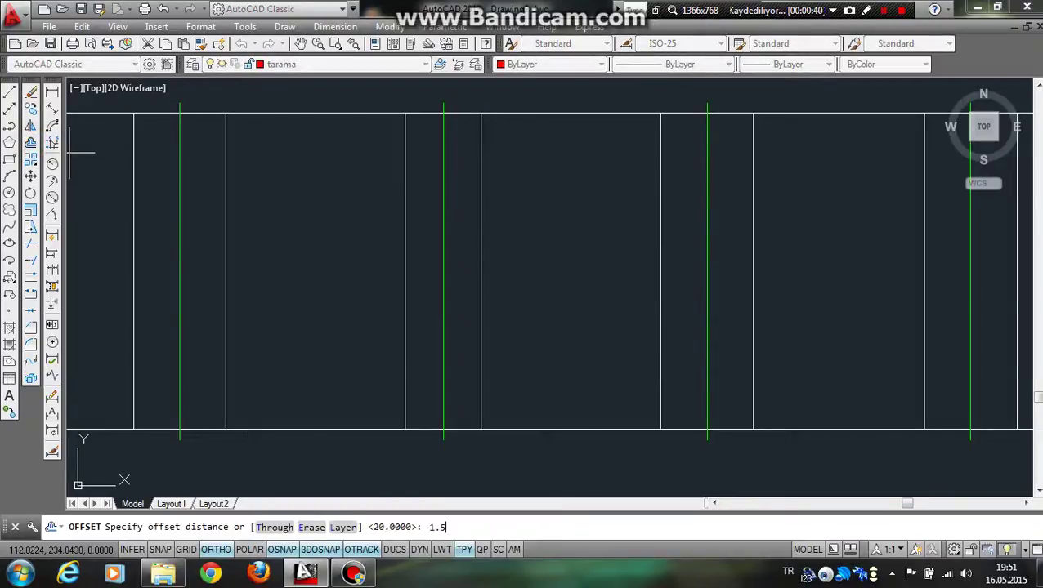
key(Return)
scroll(368, 170, up, 2)
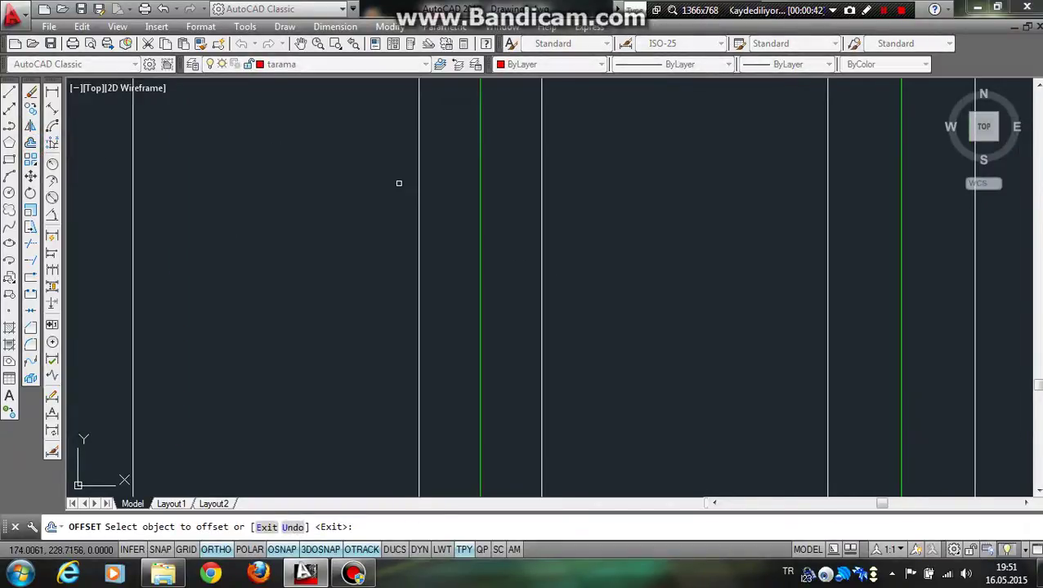
click(419, 186)
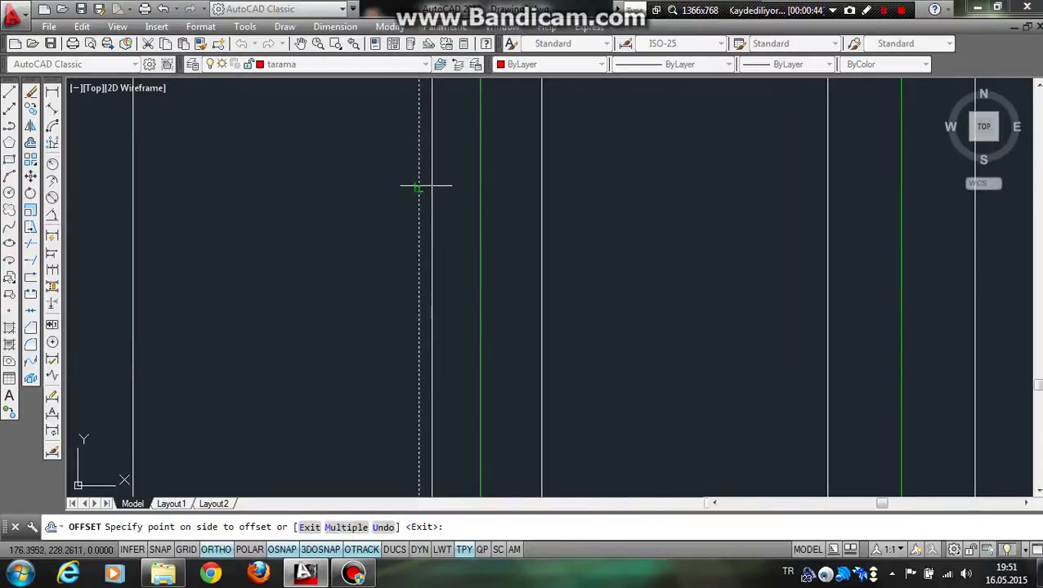
click(445, 187)
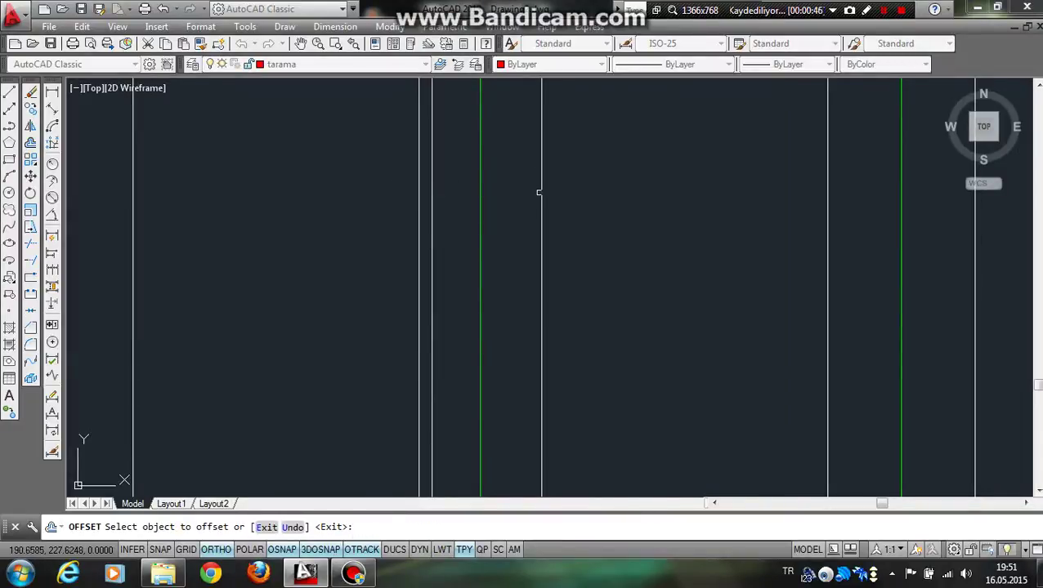
click(539, 192)
click(533, 193)
key(Return)
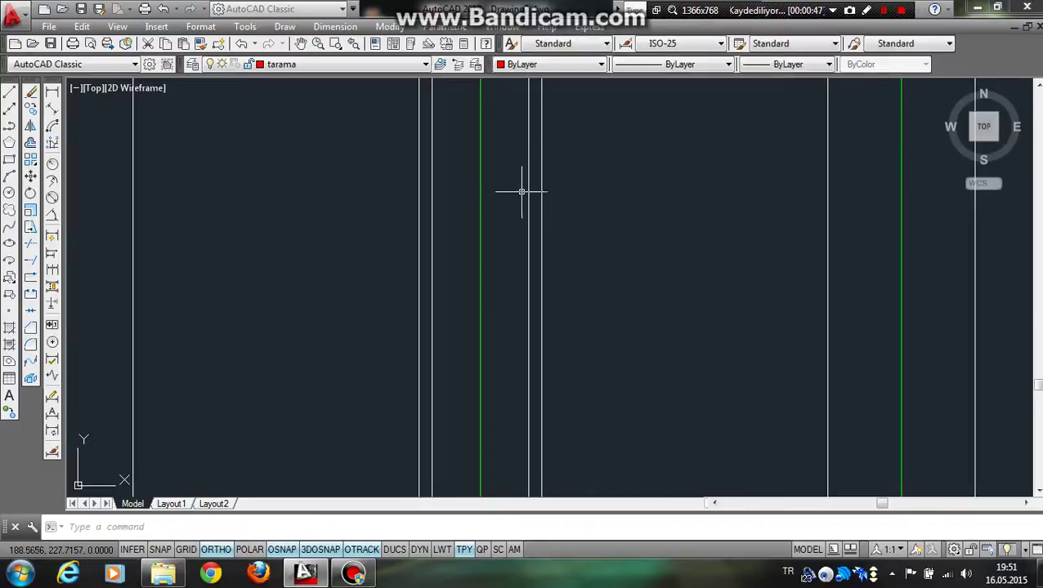
- Move the hole's original left and right edges to the İNCE ÇİZGİ layer
click(536, 193)
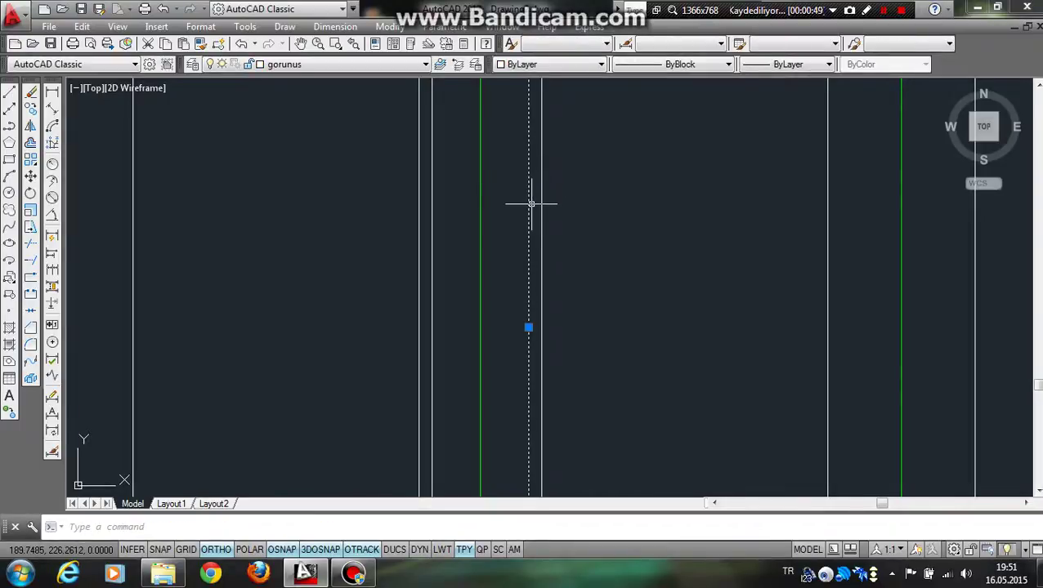
click(419, 207)
scroll(385, 221, down, 4)
scroll(341, 188, up, 2)
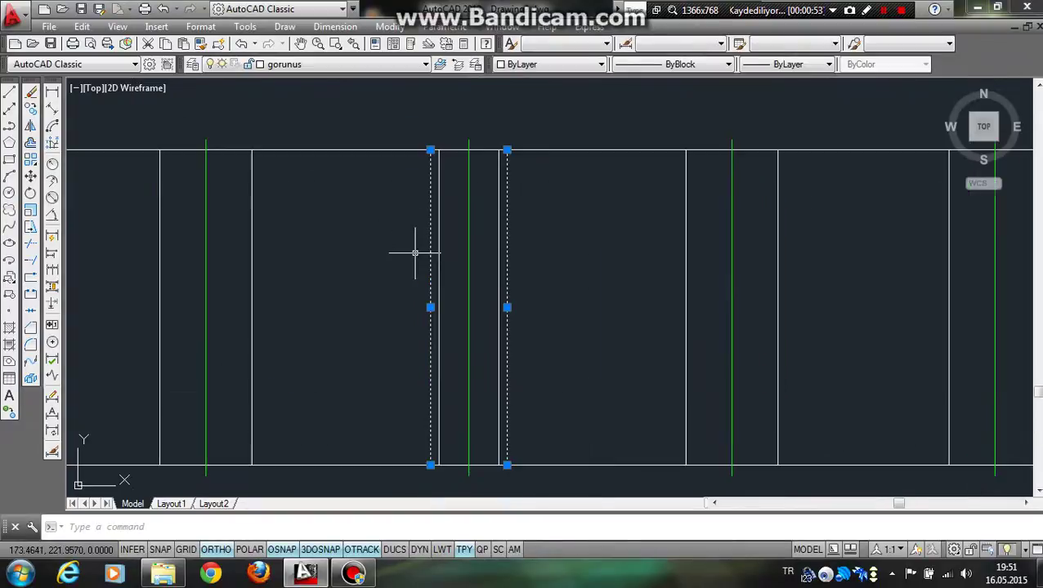
click(285, 72)
click(286, 151)
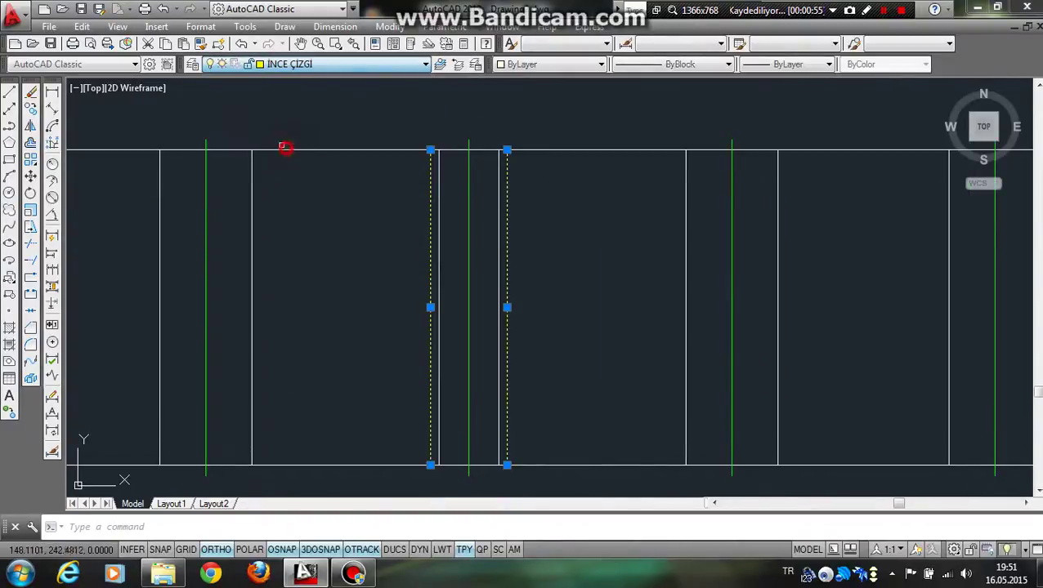
key(Escape)
scroll(505, 202, down, 2)
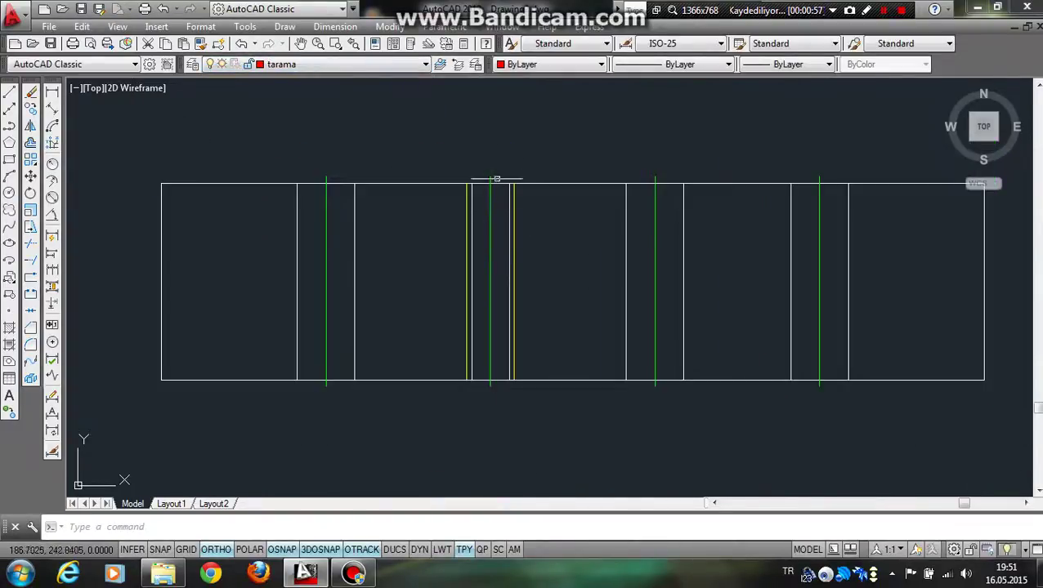
- Offset the part's top edge 45 units downward
middle_drag(545, 409, 450, 396)
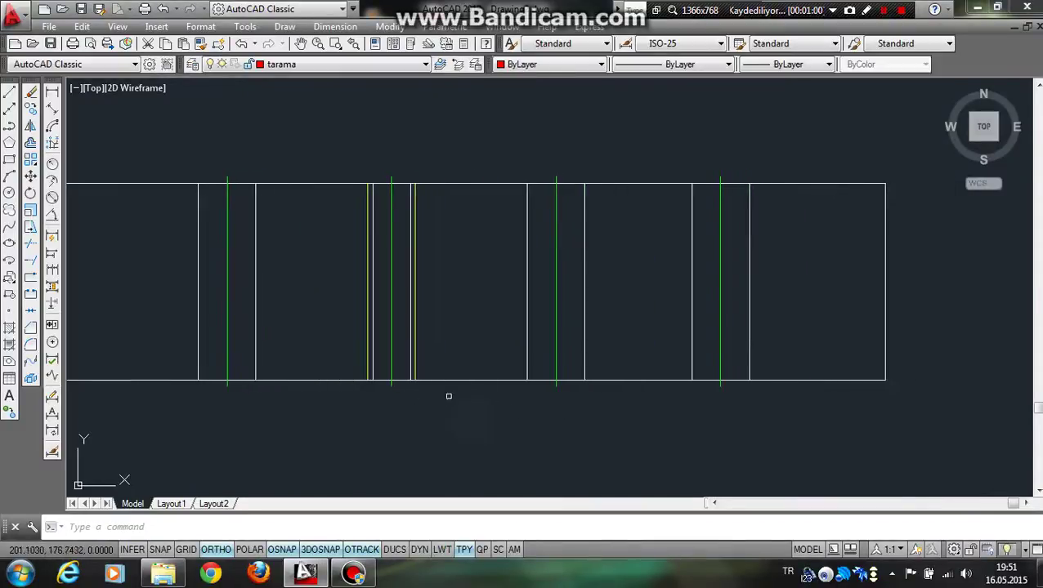
middle_drag(505, 366, 426, 372)
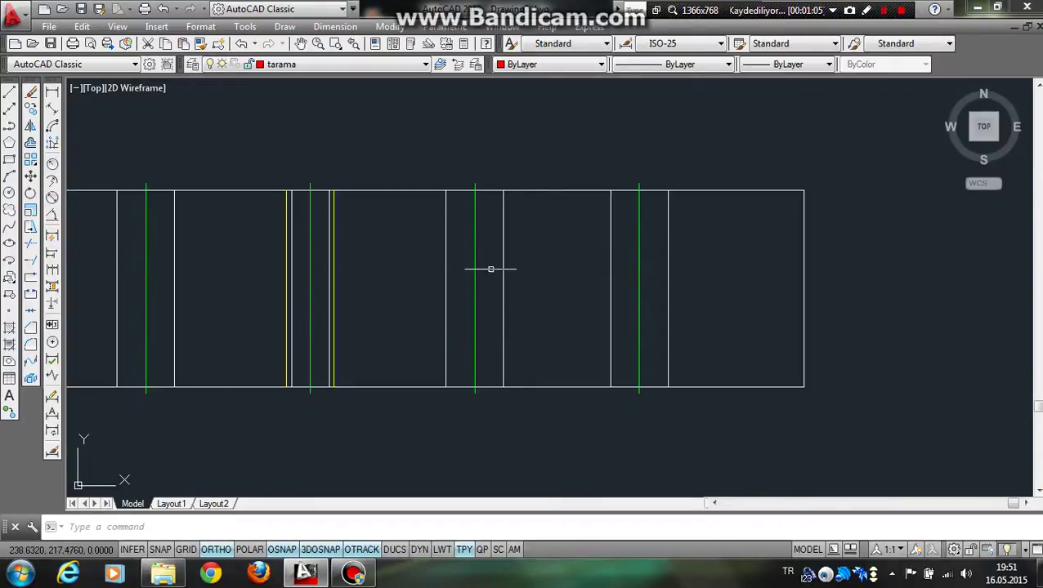
scroll(465, 326, up, 1)
scroll(453, 339, up, 1)
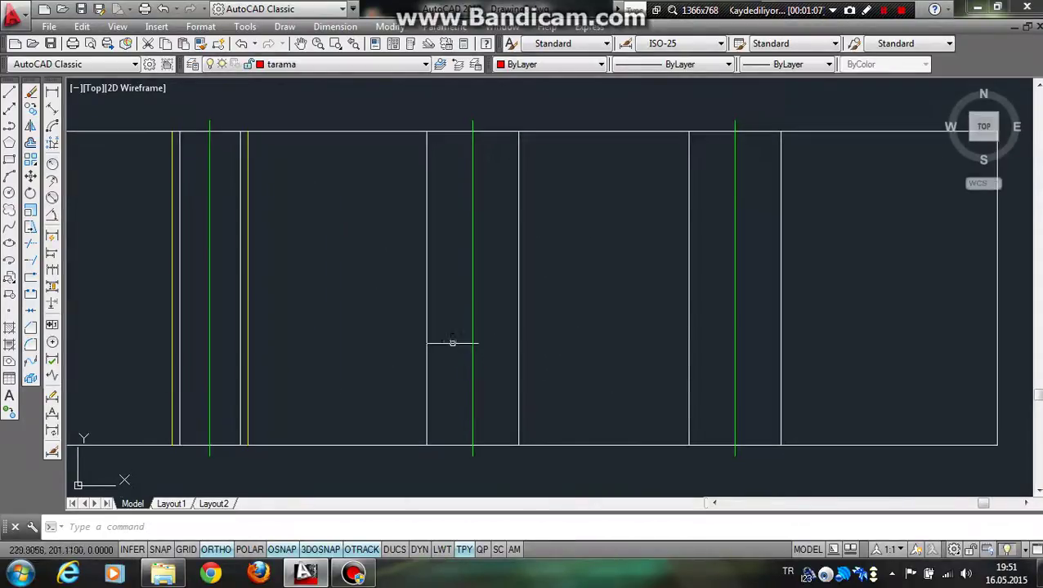
click(30, 143)
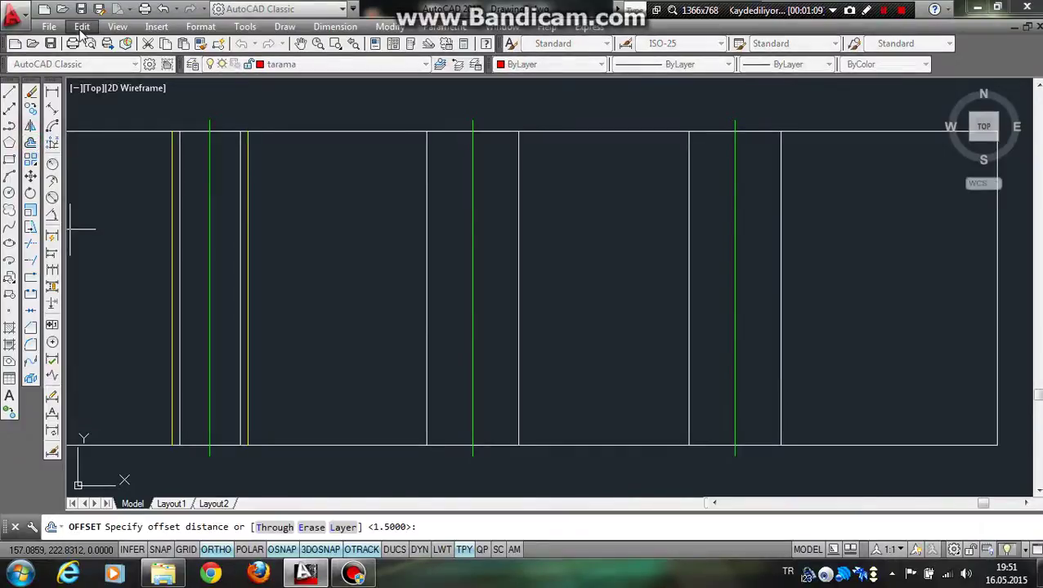
text(45)
key(Return)
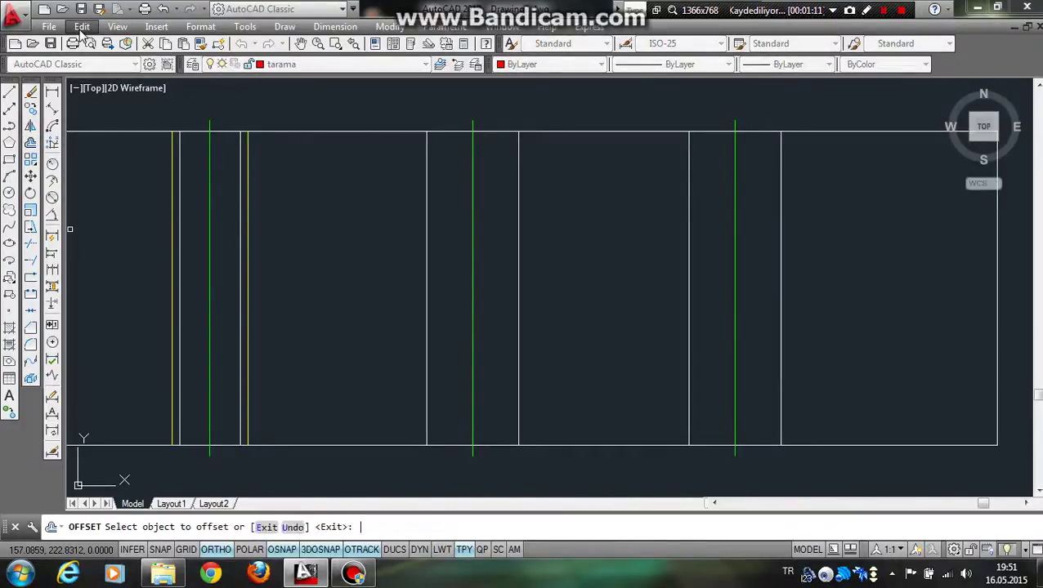
click(533, 132)
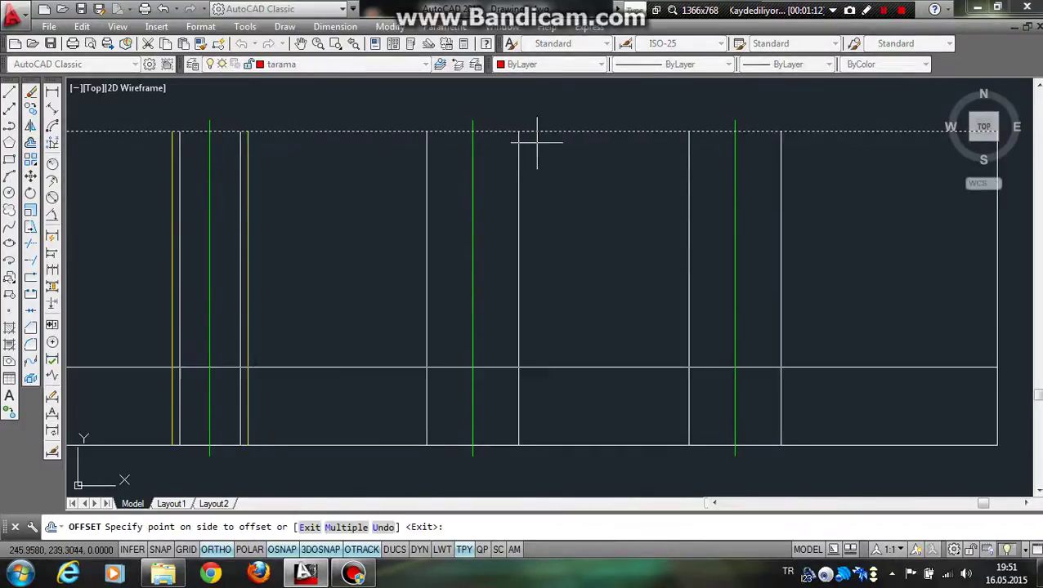
click(577, 287)
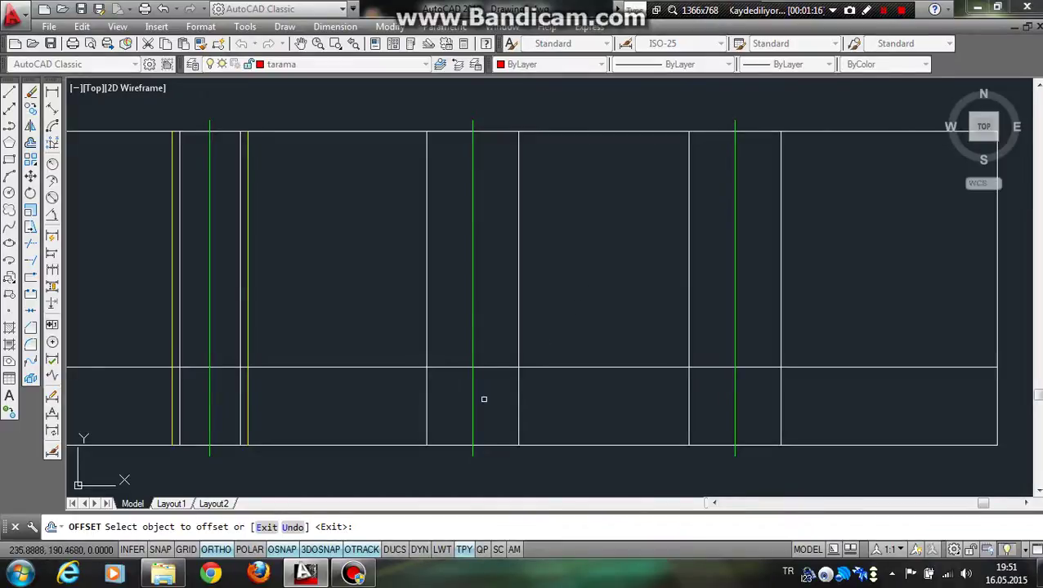
key(Escape)
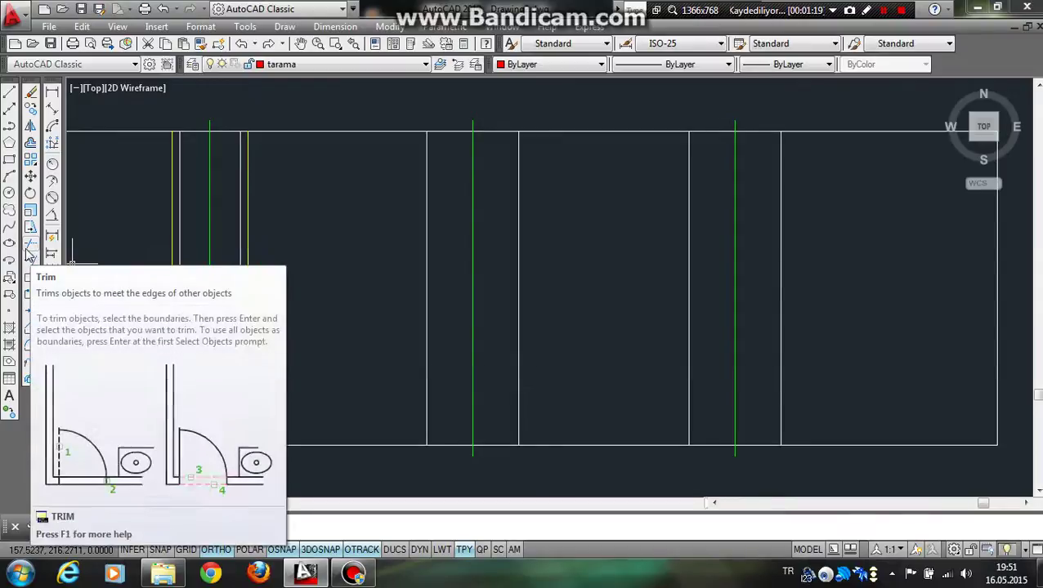
- Offset the top edge 40 units down as a full-width horizontal line
click(31, 144)
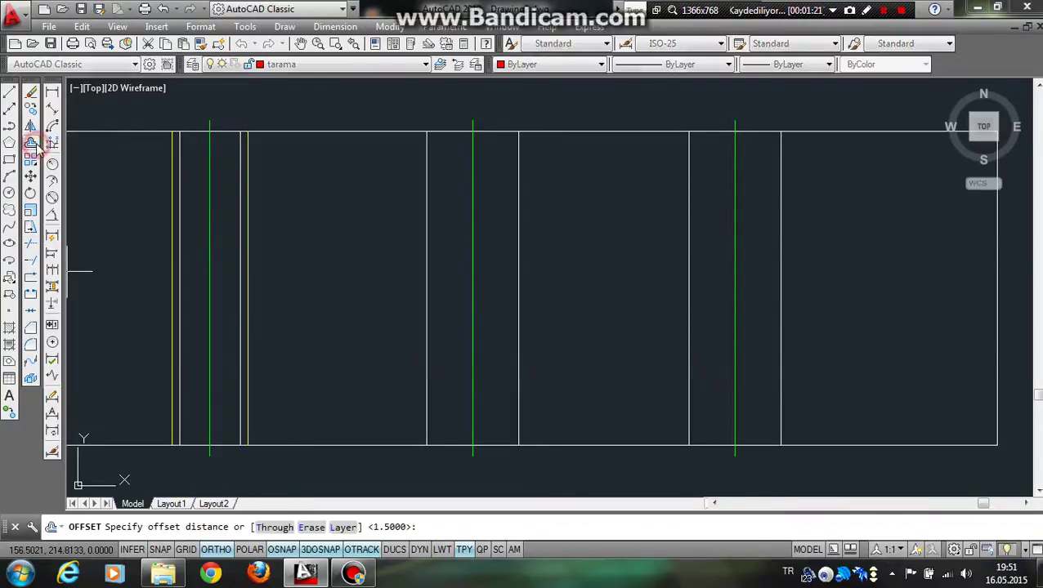
text(40)
key(Return)
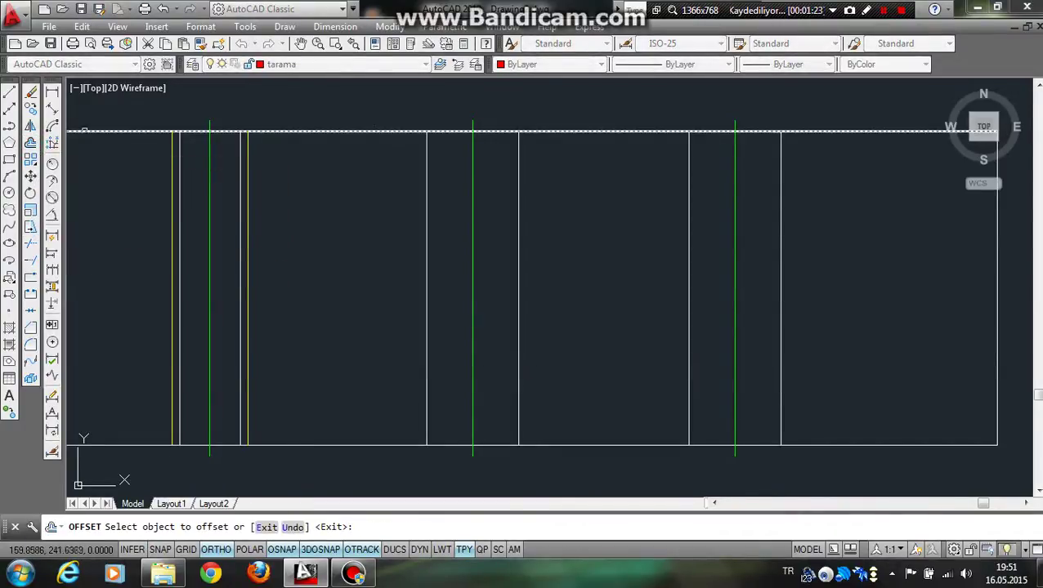
click(564, 128)
click(551, 284)
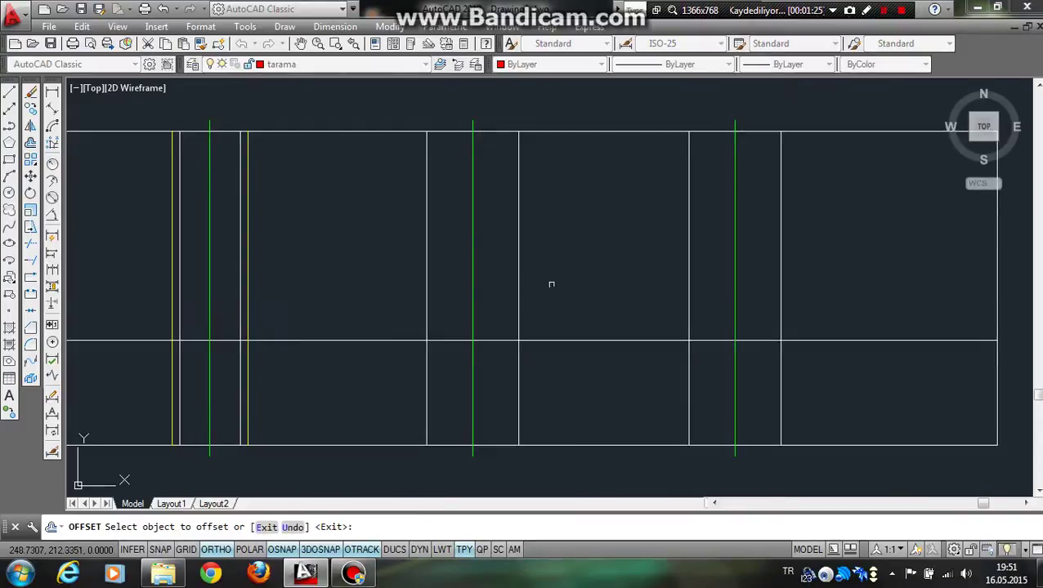
- Trim the new horizontal line on both sides outside the middle hole
click(31, 245)
click(457, 307)
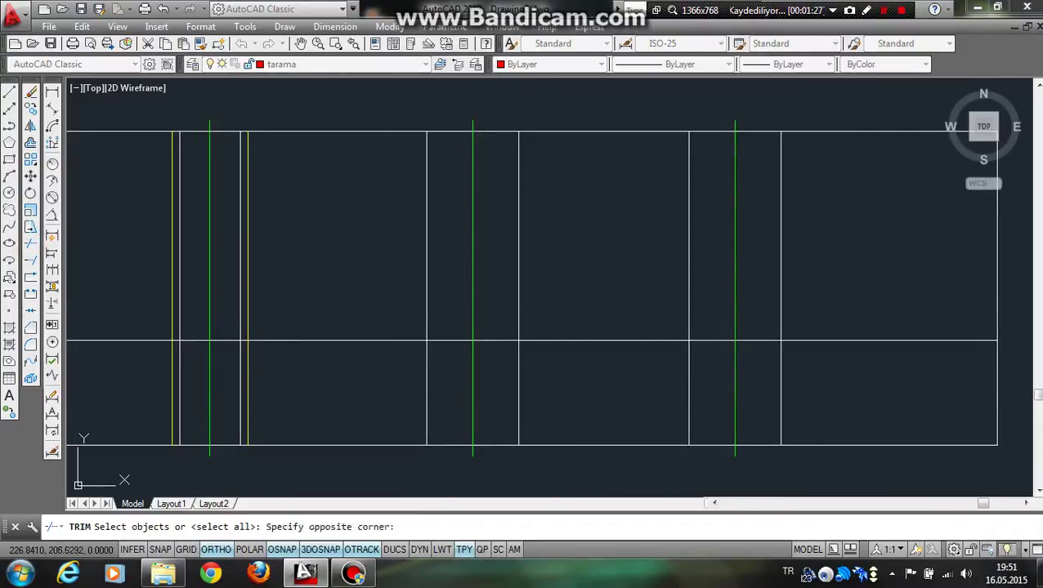
click(382, 304)
click(522, 309)
click(511, 309)
key(Return)
click(572, 340)
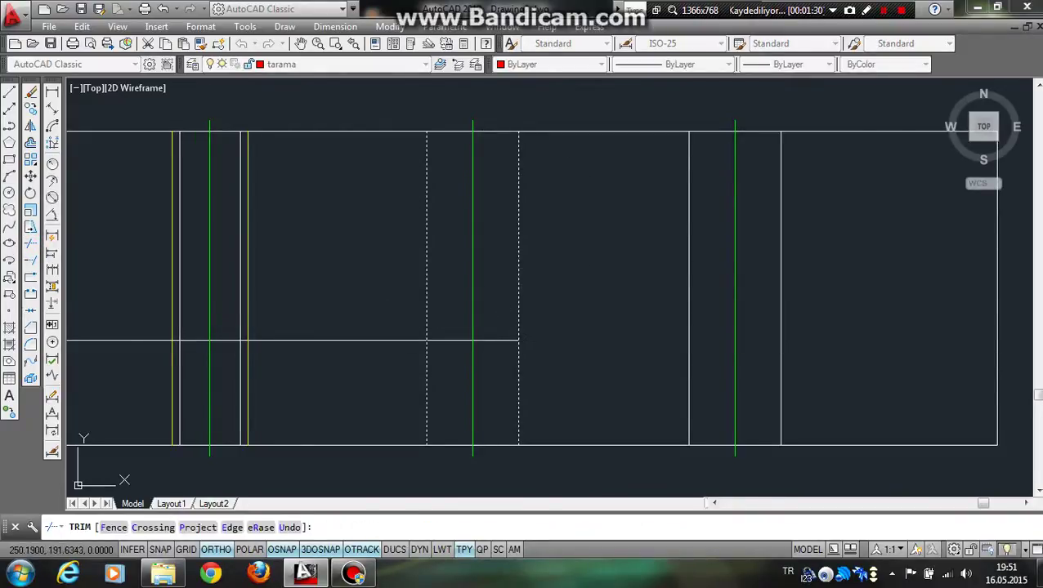
click(565, 384)
click(353, 338)
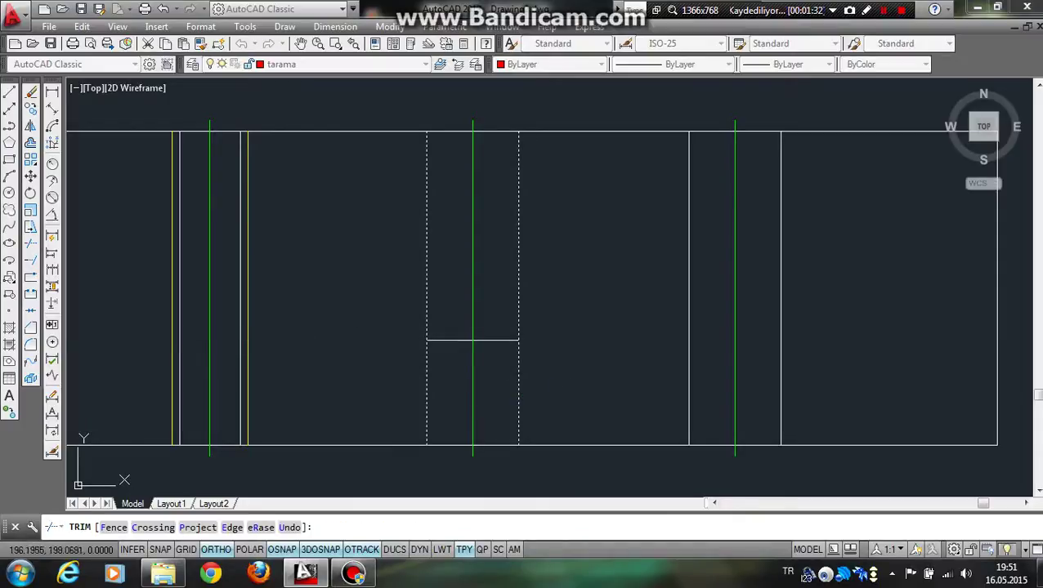
key(Return)
- Trim the middle hole's side lines below the new line so it ends 40 deep
click(31, 245)
key(Return)
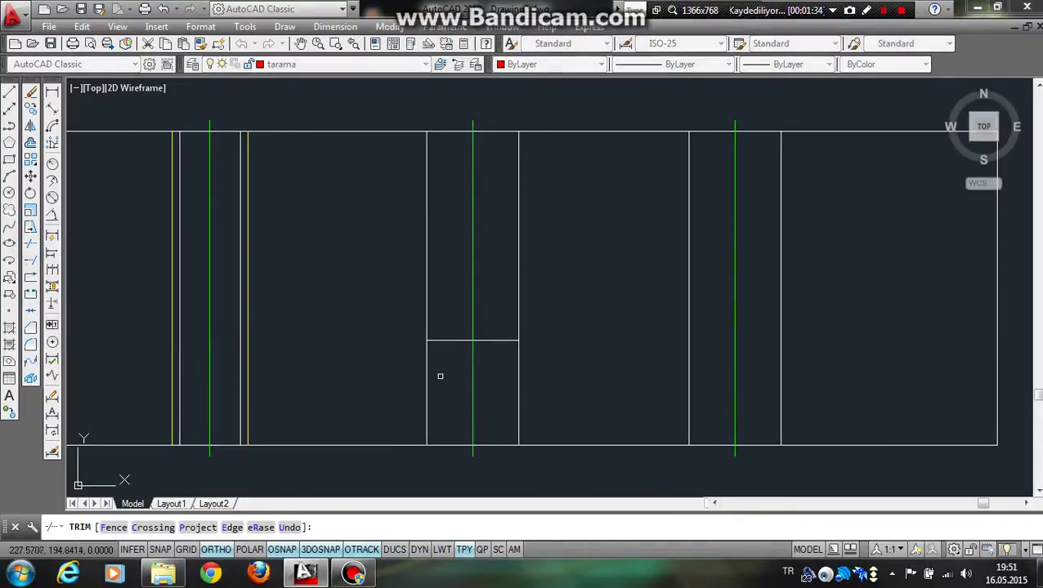
click(439, 376)
click(418, 377)
click(518, 374)
click(541, 373)
key(Escape)
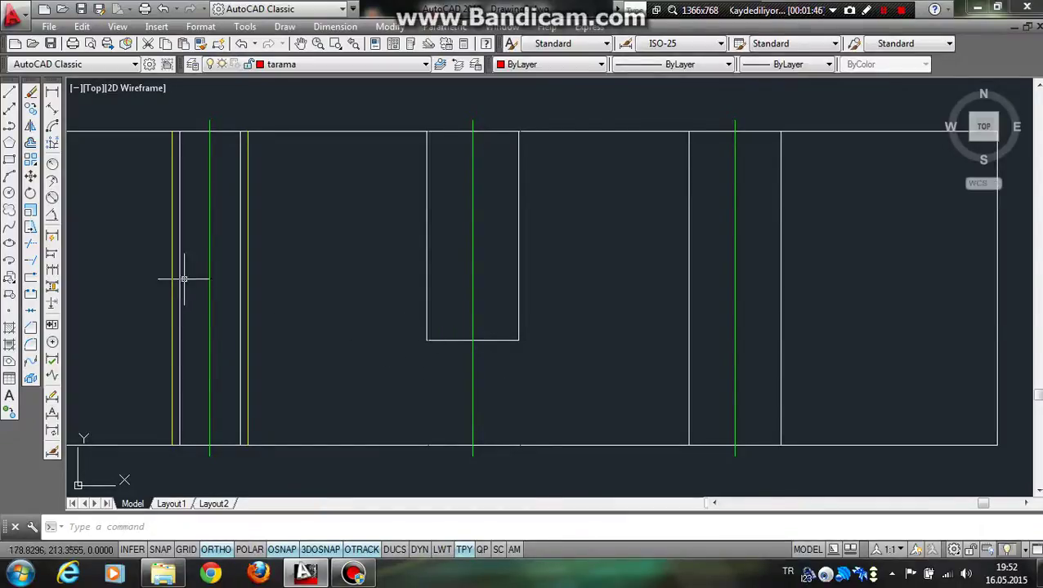
- Draw a vertical line straight down from the hole's bottom-left corner and select it
click(9, 91)
click(427, 340)
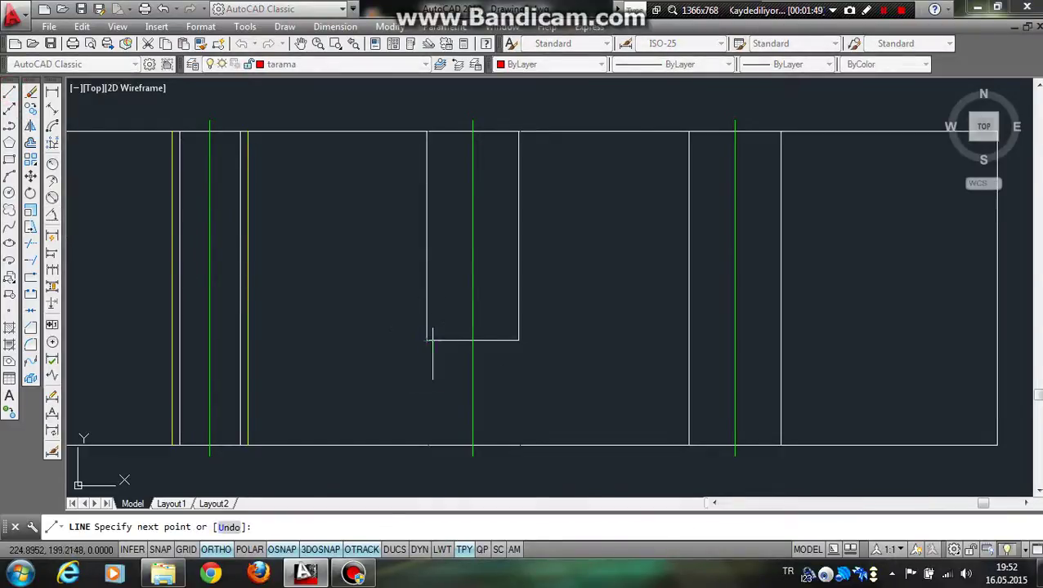
click(426, 431)
key(Escape)
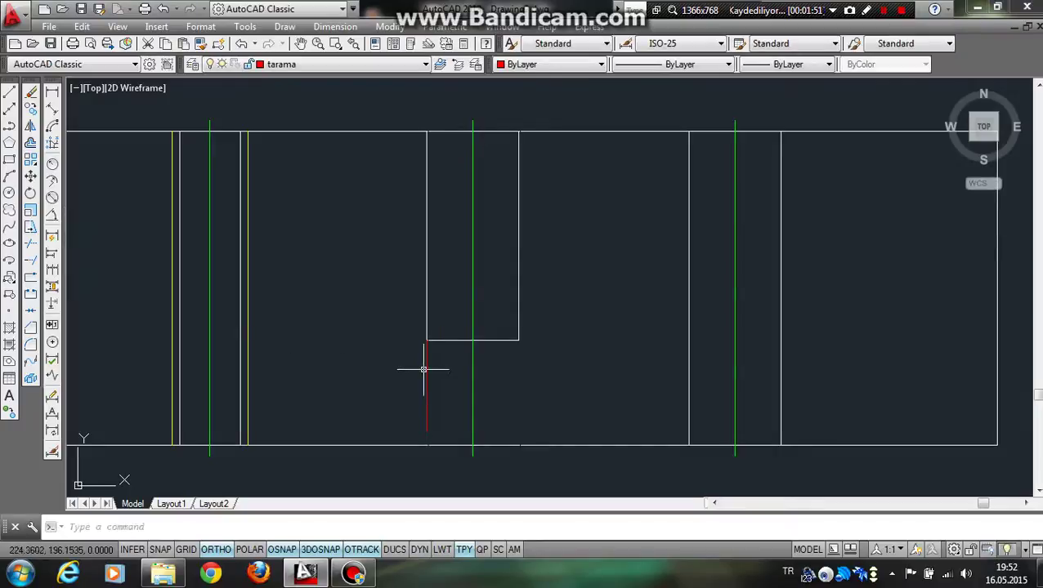
click(423, 360)
click(314, 64)
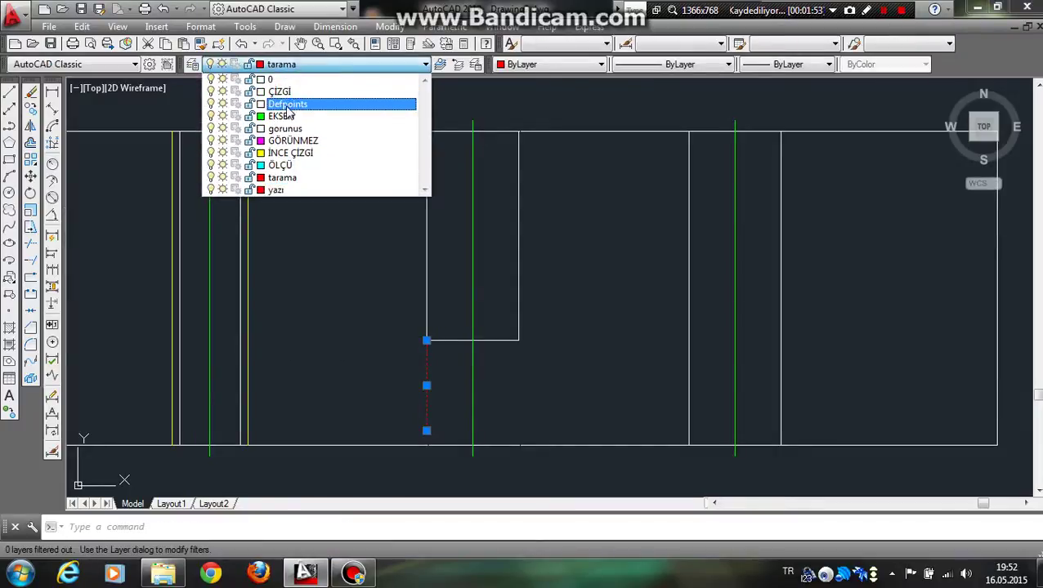
- Put the short line on the ÇİZGİ layer and make ÇİZGİ the current layer
click(278, 92)
key(Escape)
click(281, 64)
click(281, 91)
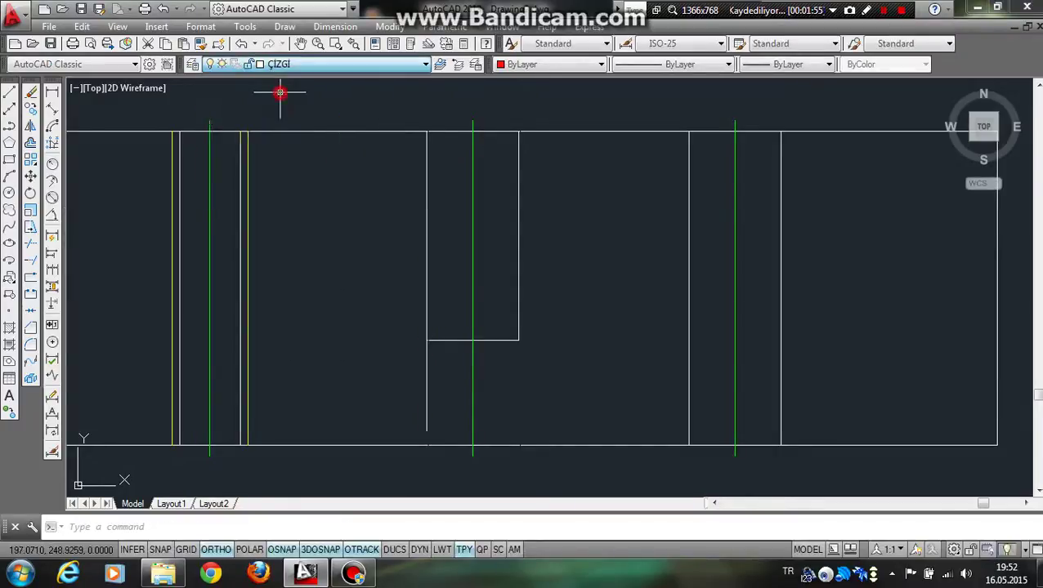
click(9, 92)
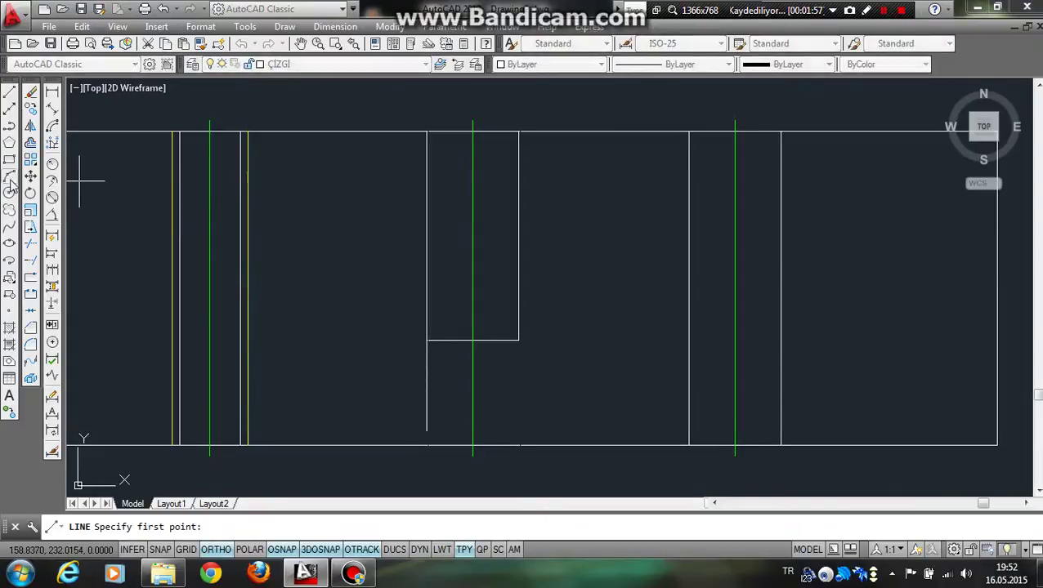
- Rotate the short line 60° about the hole's bottom-left corner
click(31, 194)
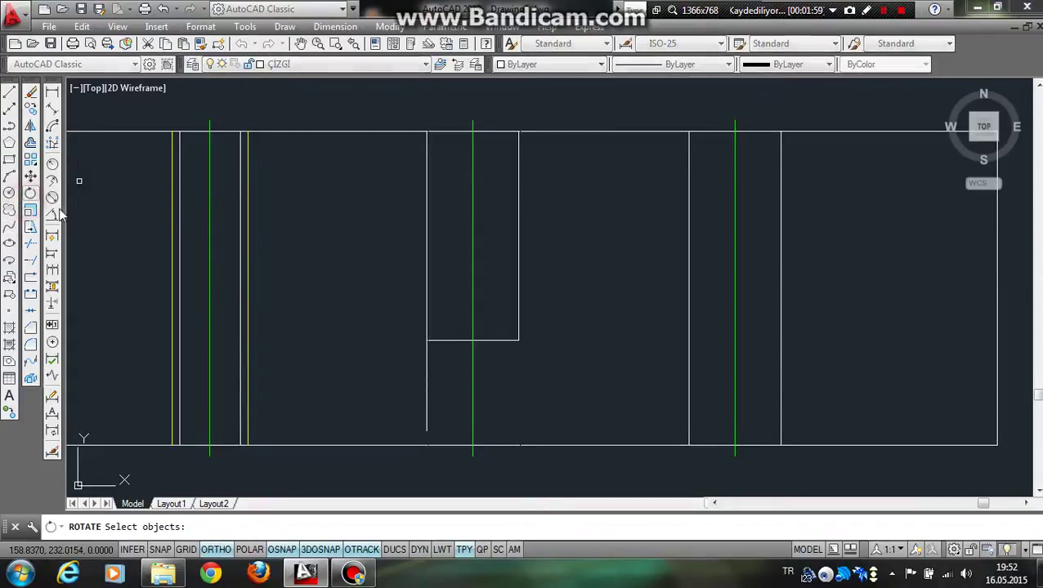
click(443, 369)
click(409, 369)
key(Return)
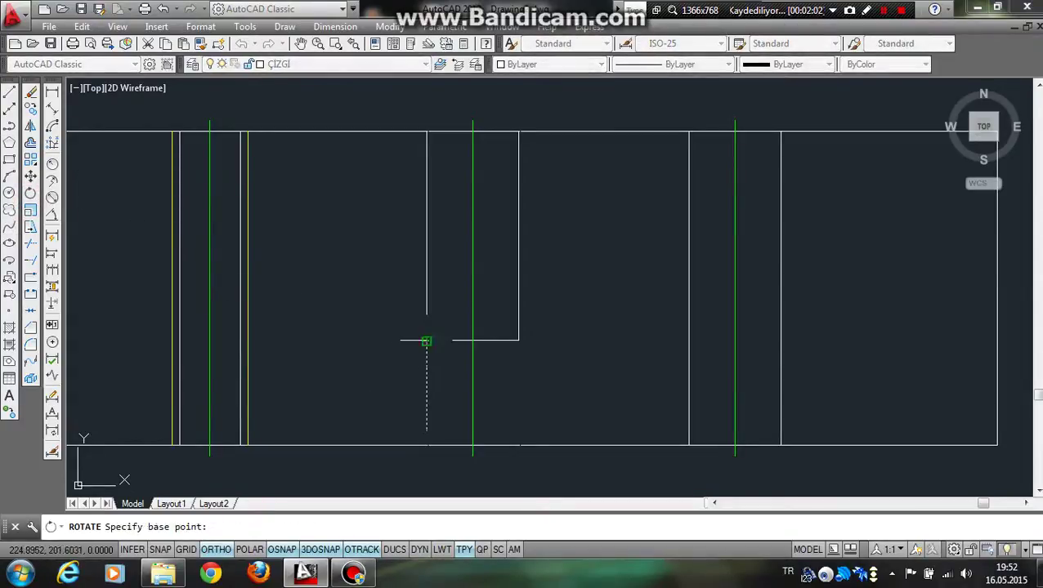
click(426, 340)
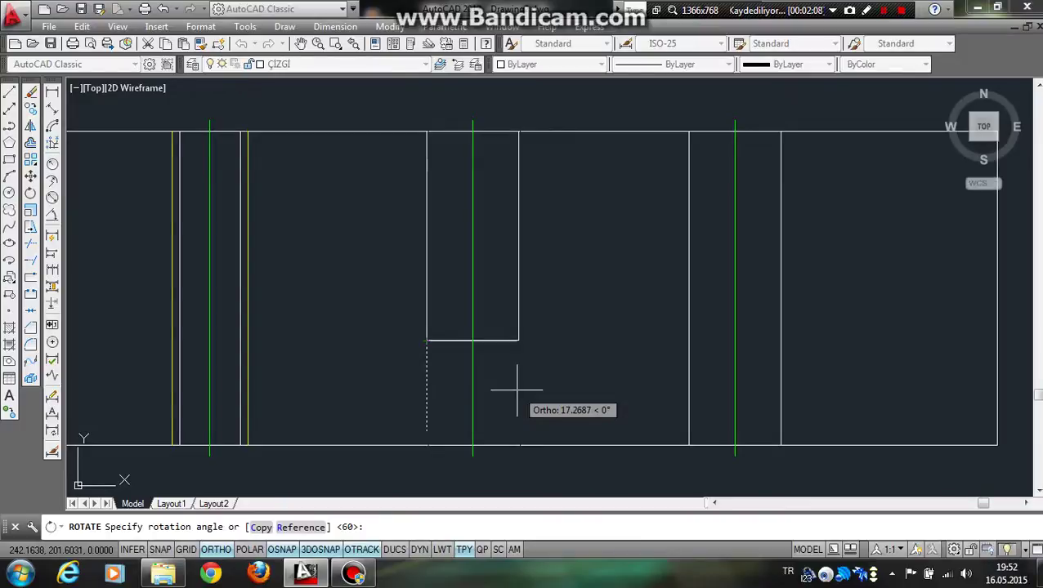
text(60)
key(Return)
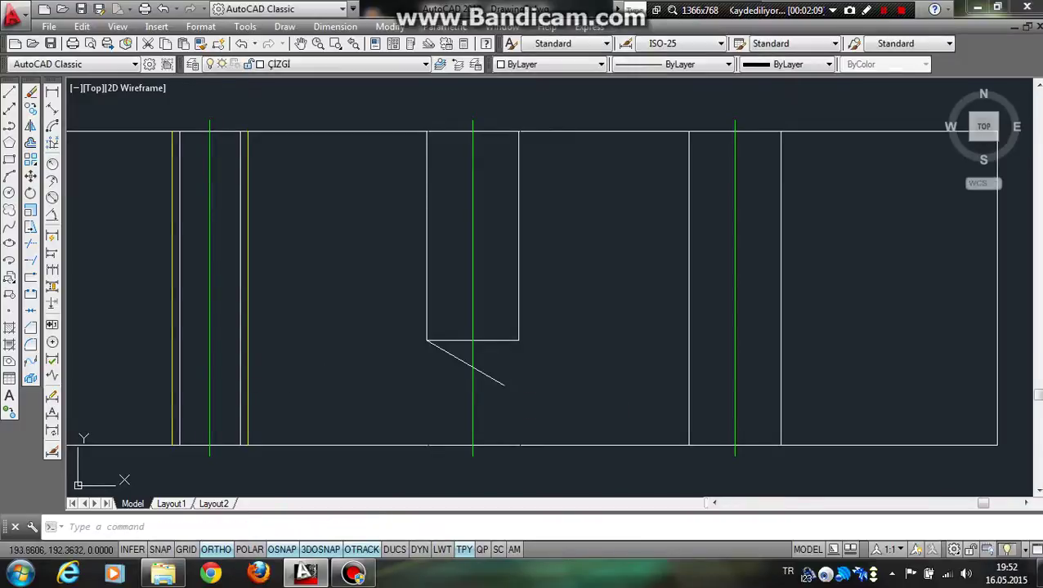
- Trim the diagonal where it crosses the green centerline
click(30, 253)
key(Return)
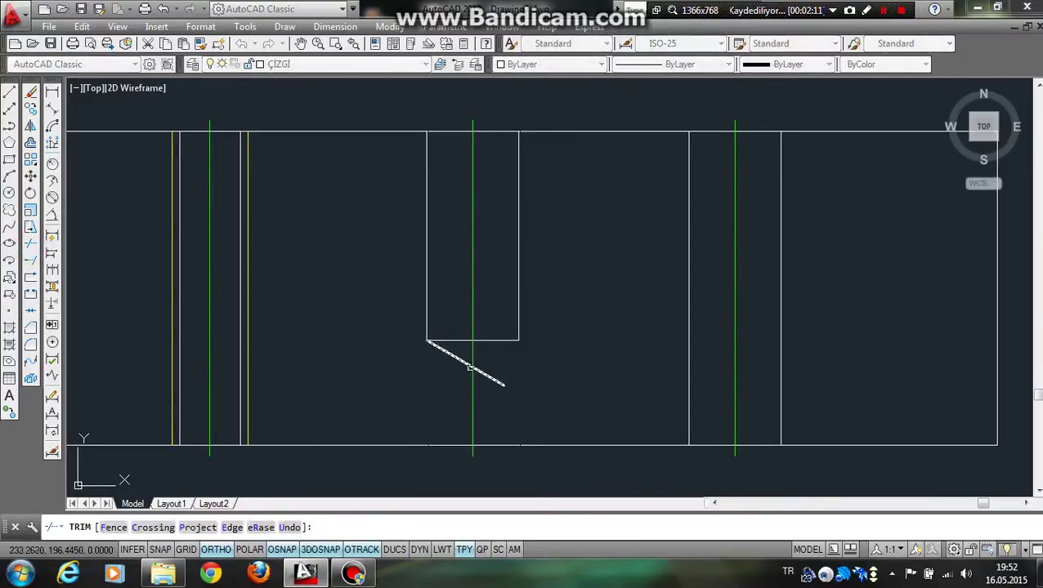
click(491, 378)
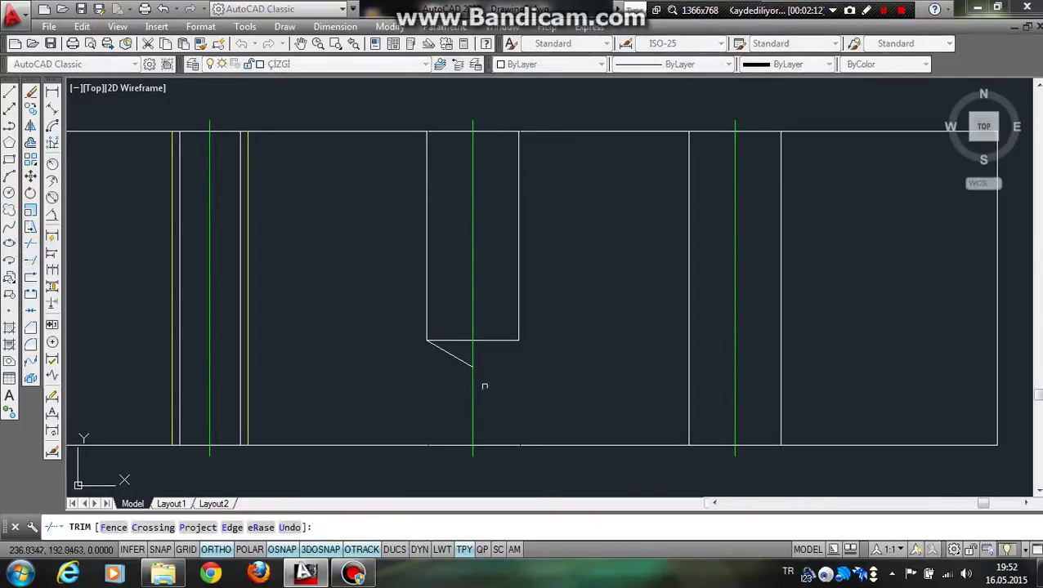
- Mirror the diagonal about the centerline, keeping the original, to form a V tip
click(30, 126)
click(452, 357)
key(Return)
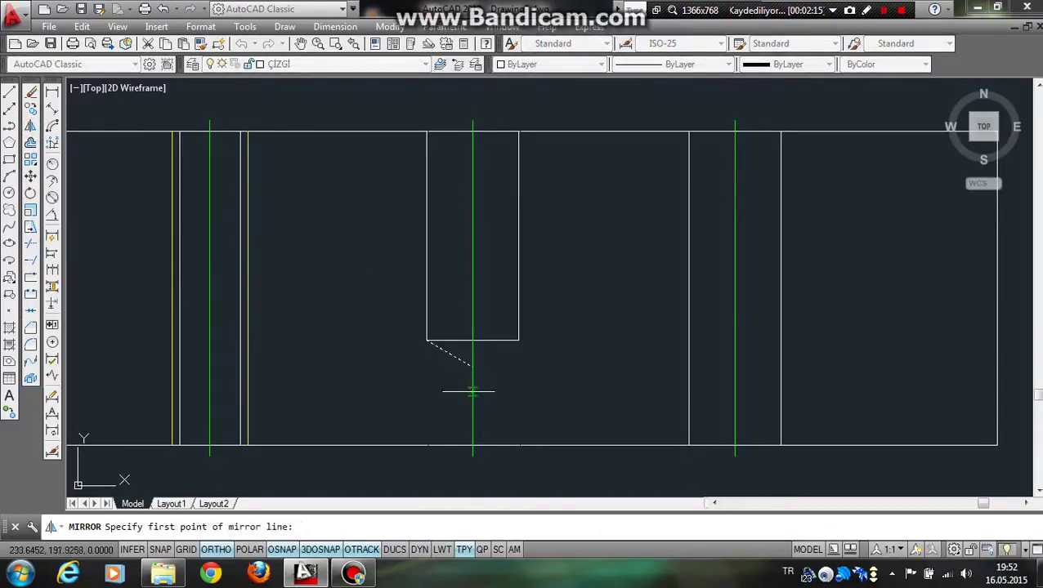
click(472, 396)
click(472, 342)
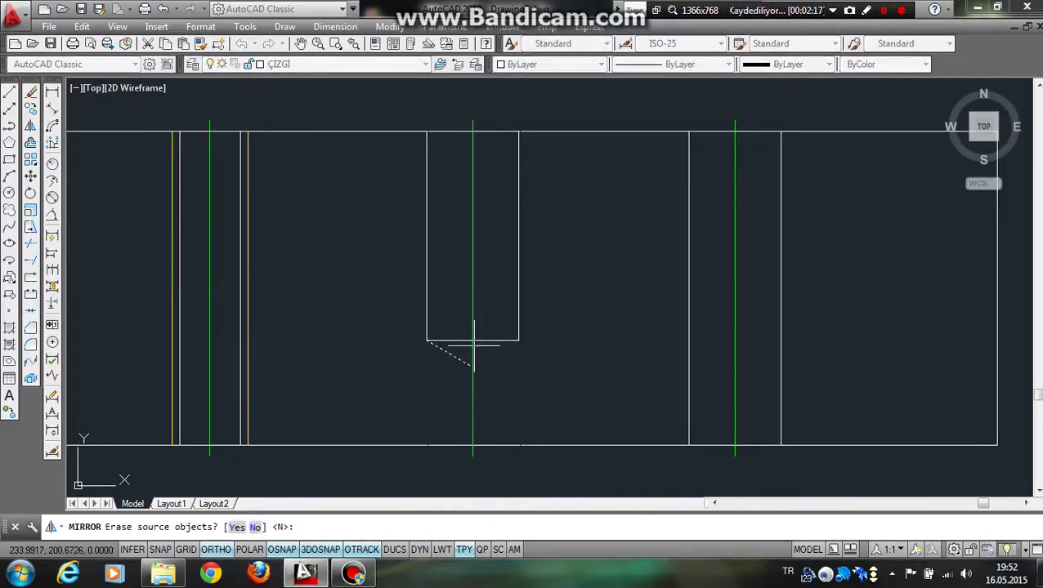
key(Return)
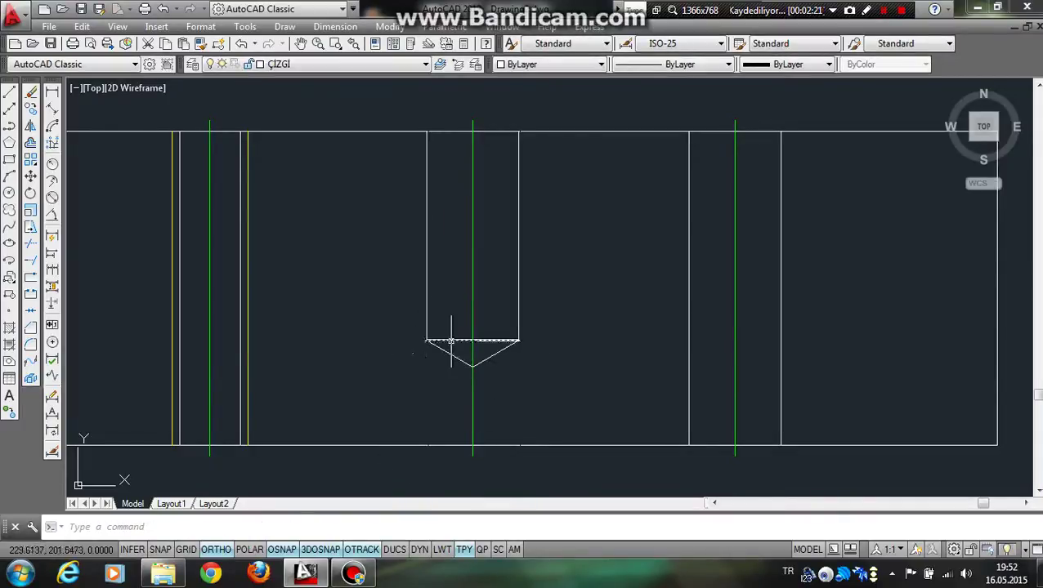
scroll(509, 343, down, 2)
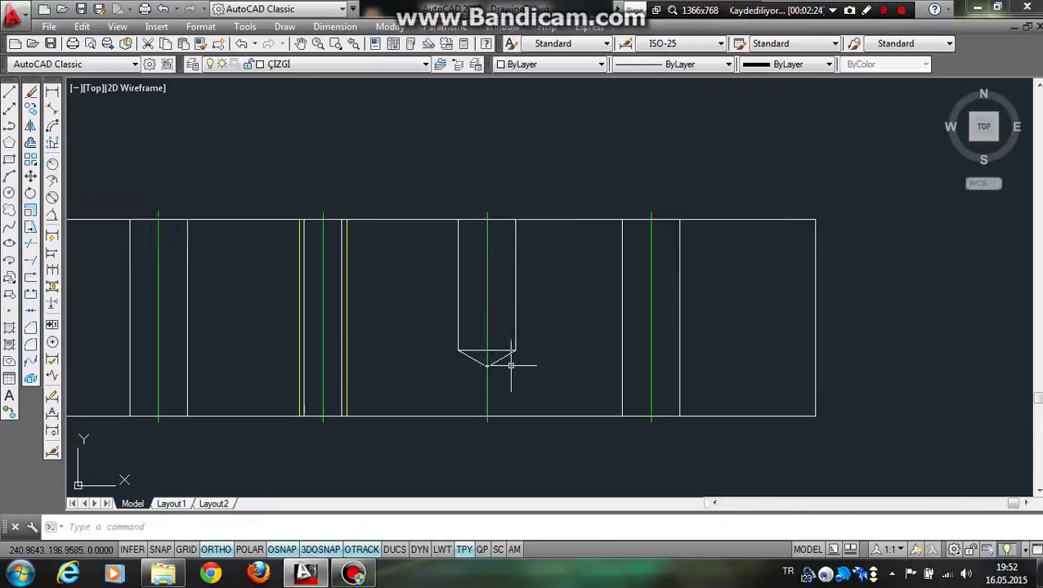
middle_drag(508, 360, 437, 361)
scroll(408, 357, down, 1)
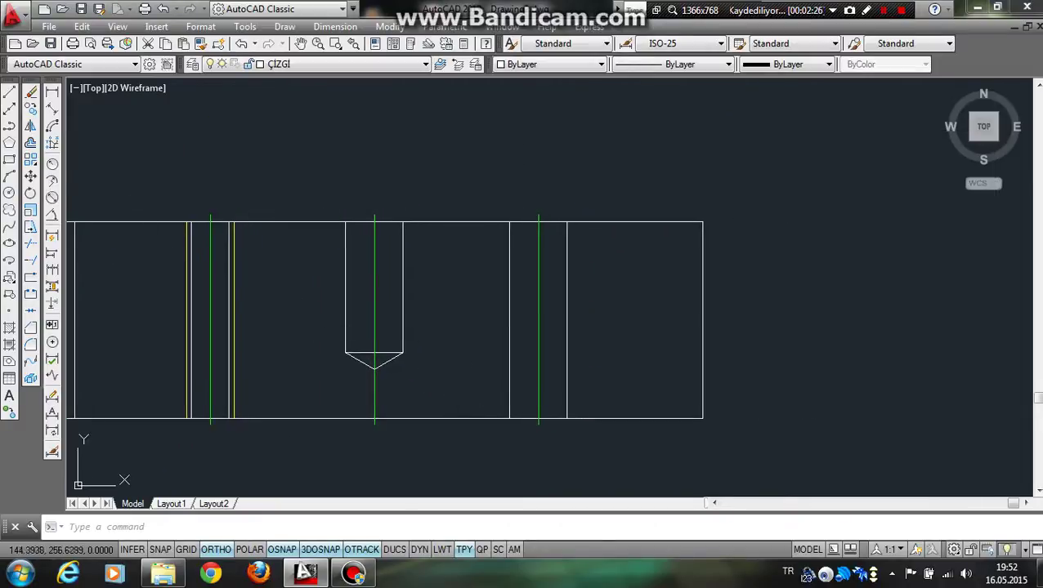
- Copy the V-shaped drill point into the right-hand hole
click(31, 123)
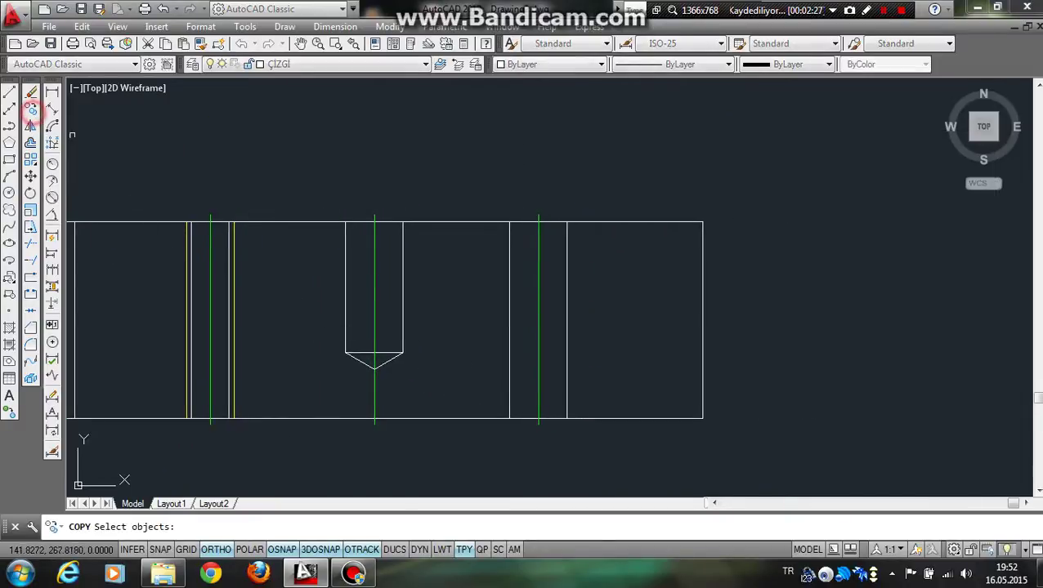
click(417, 387)
click(388, 352)
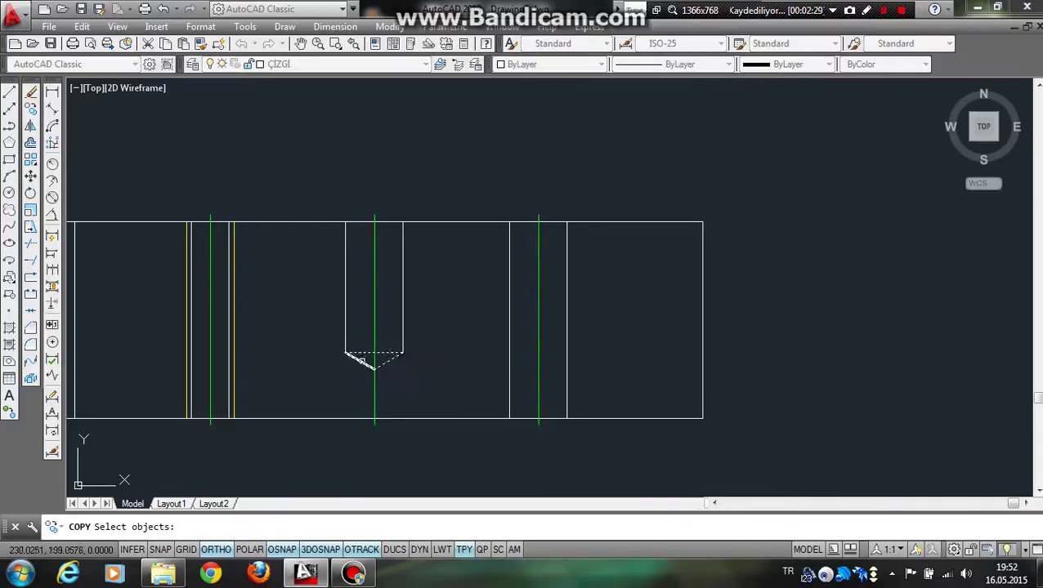
key(Return)
click(373, 369)
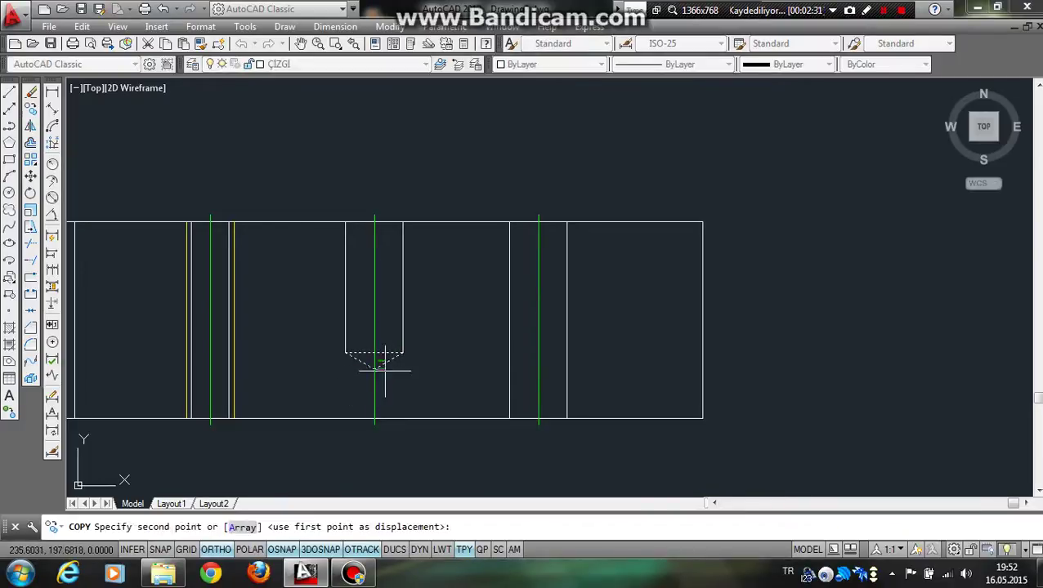
click(537, 372)
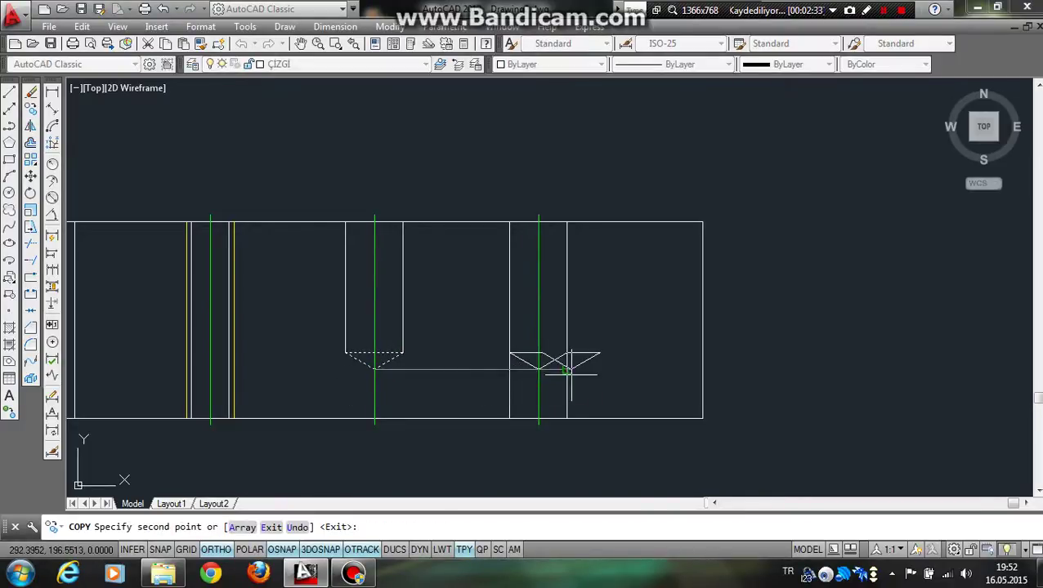
key(Return)
scroll(562, 367, up, 2)
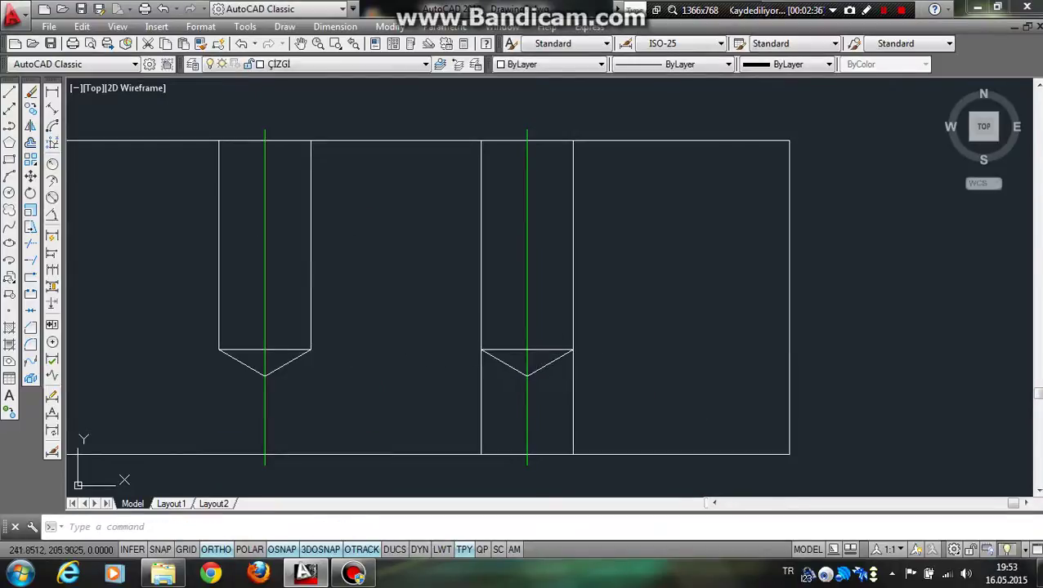
- Trim the right hole's side line where it runs below the new drill point
click(30, 244)
key(Return)
click(477, 384)
click(568, 395)
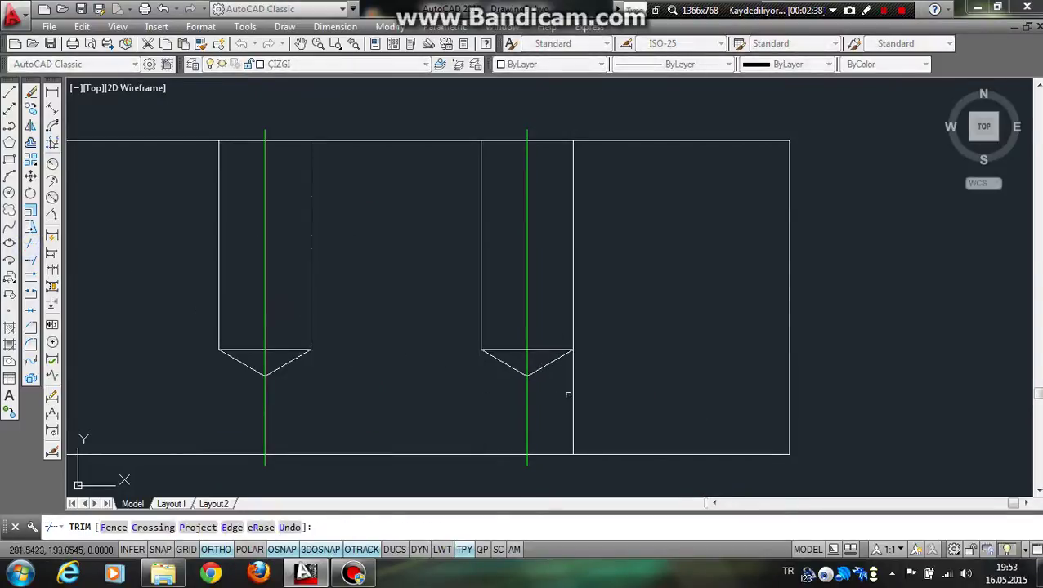
key(Return)
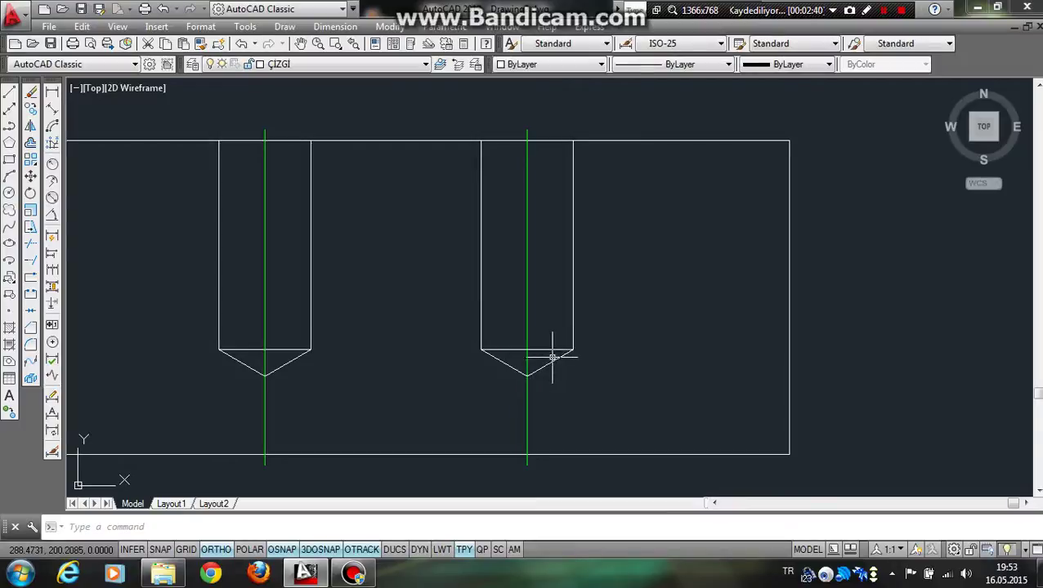
middle_drag(559, 351, 554, 397)
- Zoom out and back in so the two V-tipped holes fill the view
scroll(482, 265, down, 2)
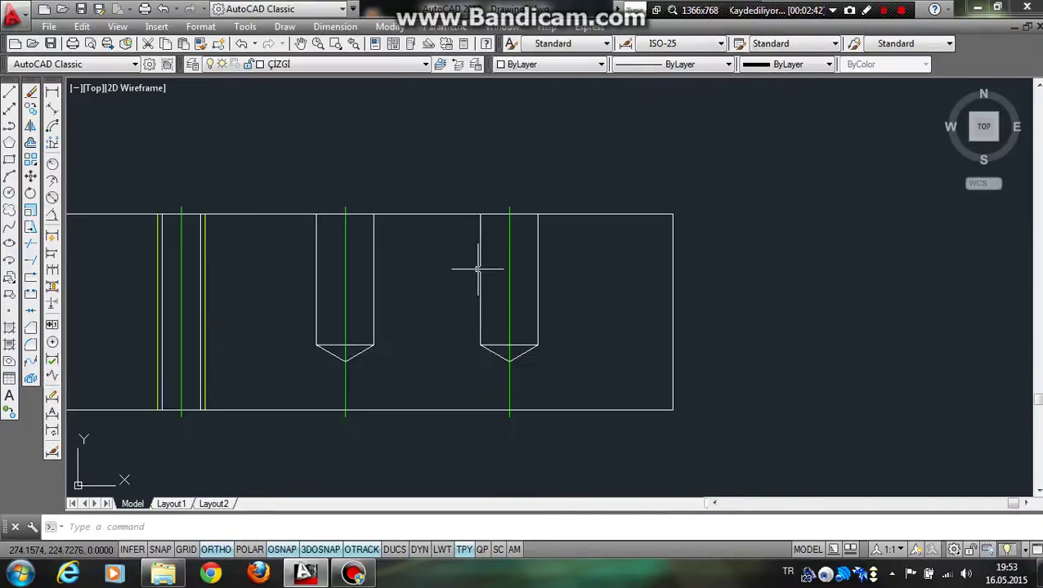
scroll(477, 268, down, 2)
scroll(543, 282, up, 2)
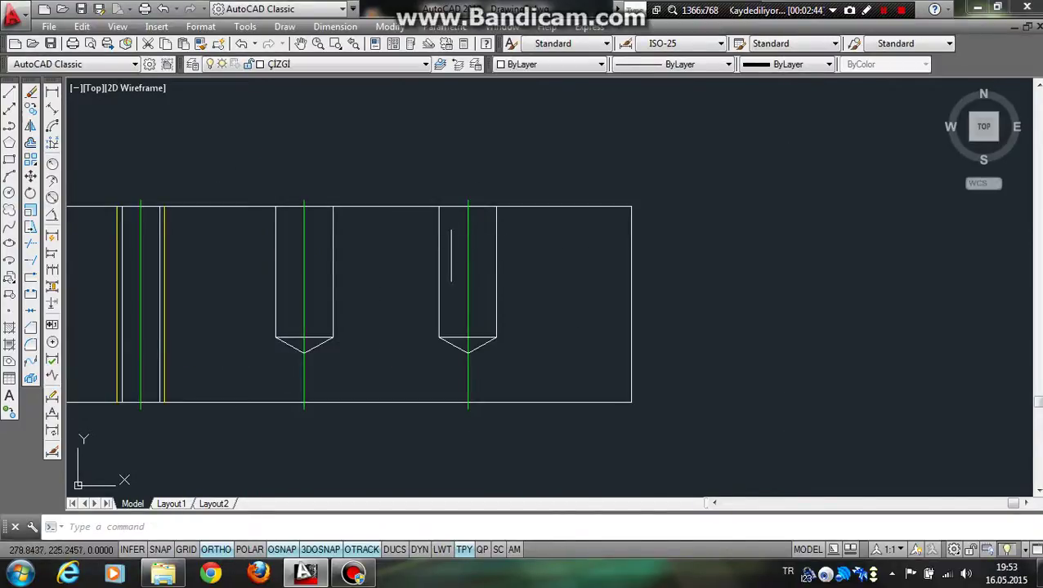
scroll(437, 279, up, 2)
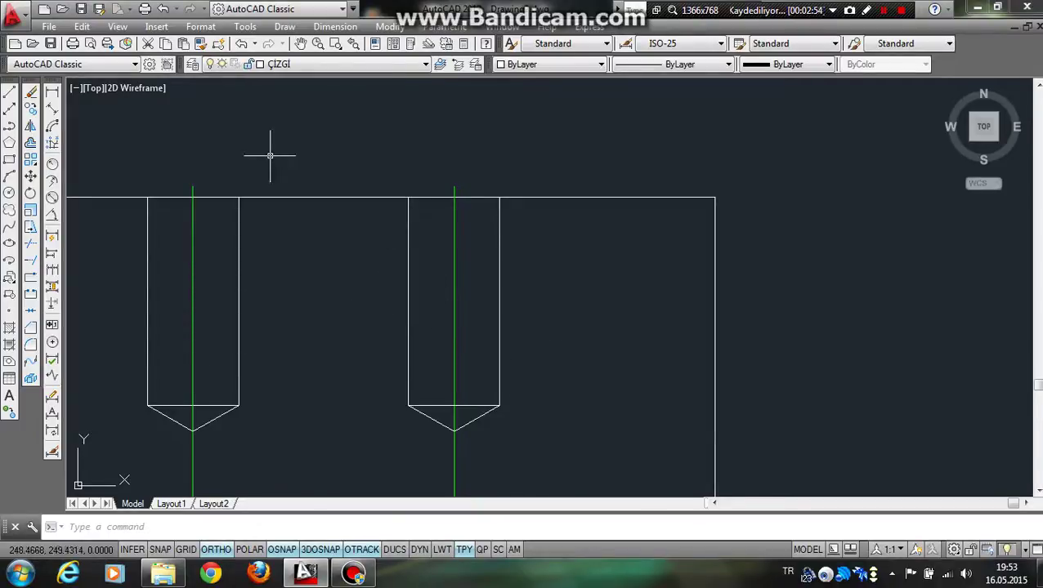
- Offset the part's top edge 20 units down so it crosses both holes
click(31, 143)
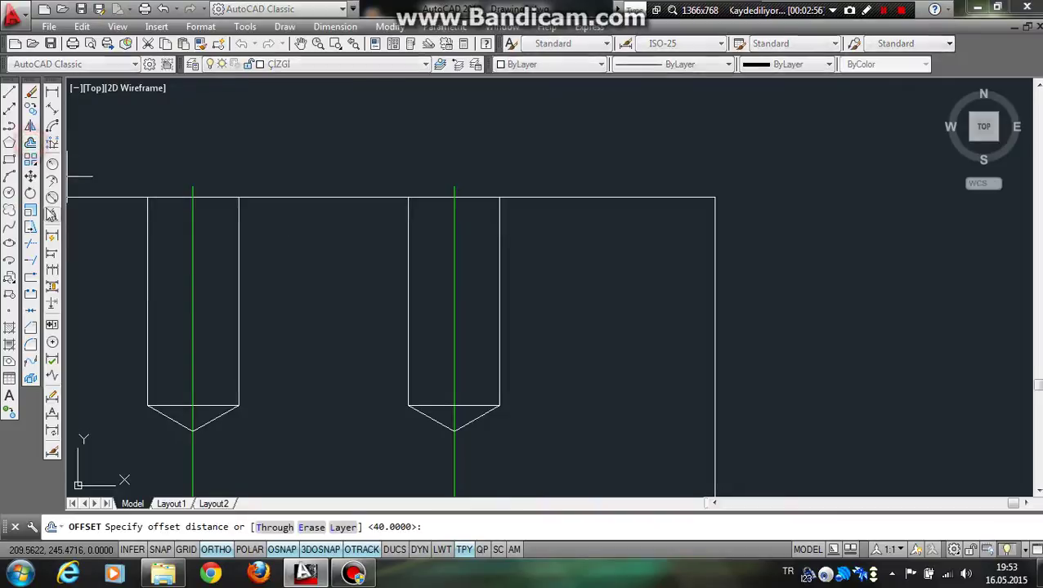
text(20)
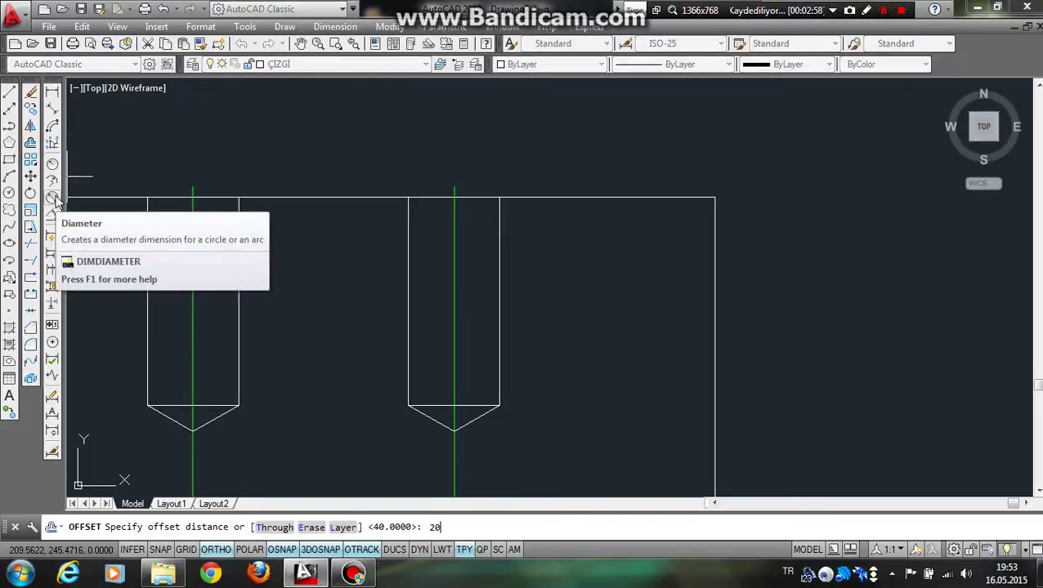
key(Return)
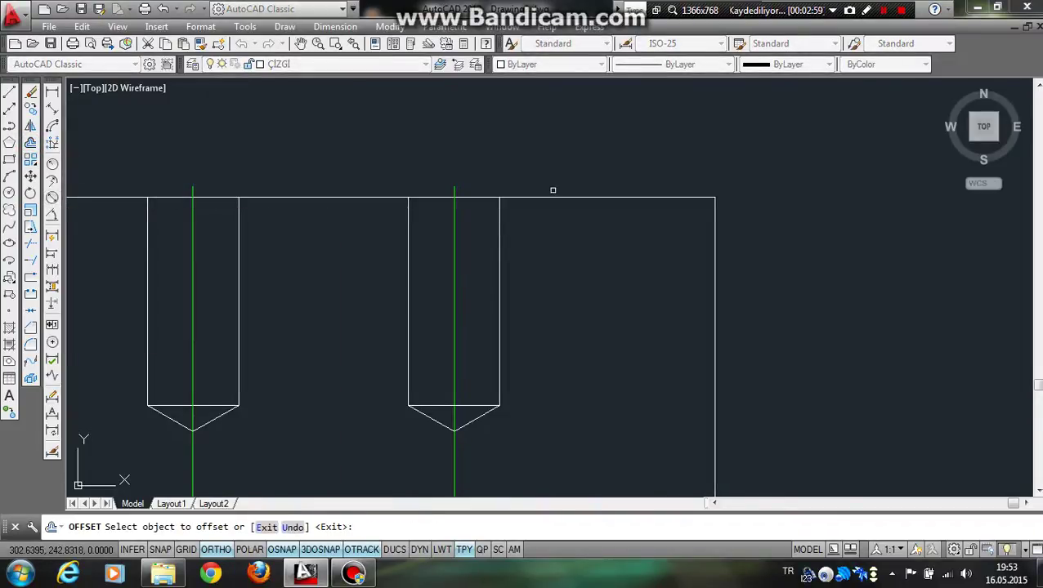
click(552, 197)
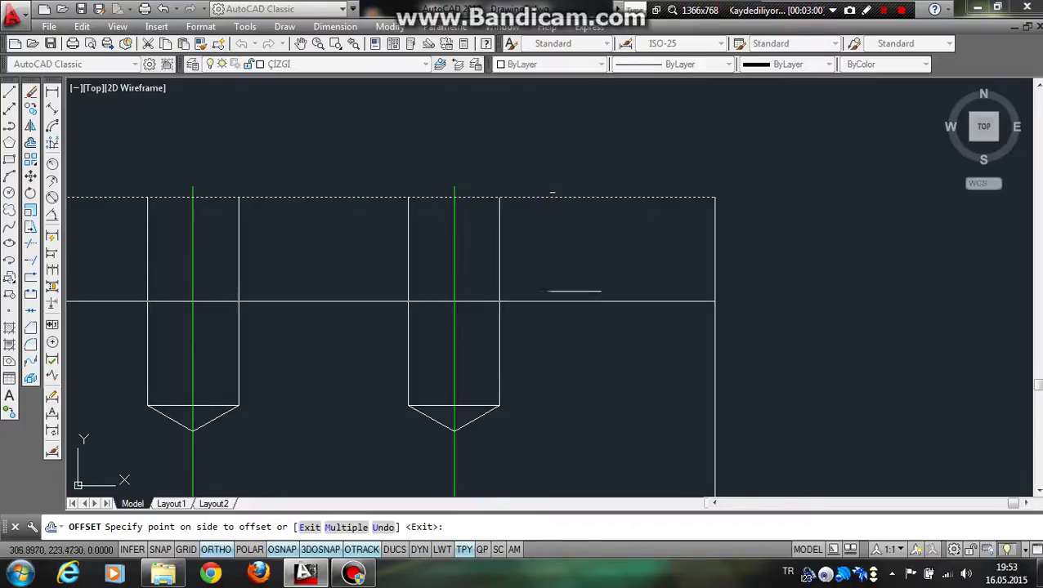
click(401, 203)
key(Return)
click(29, 162)
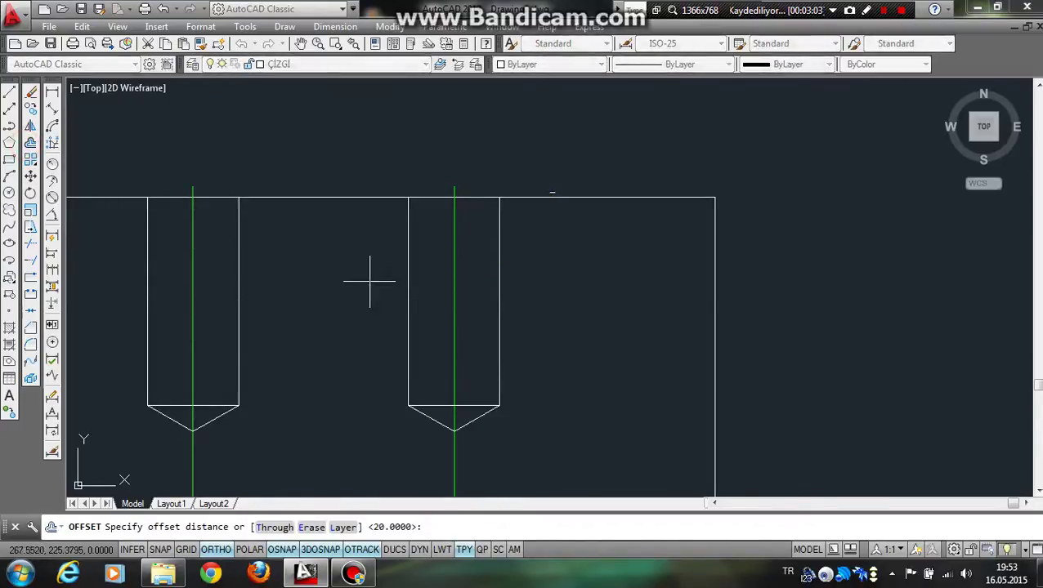
text(2)
key(Return)
click(565, 198)
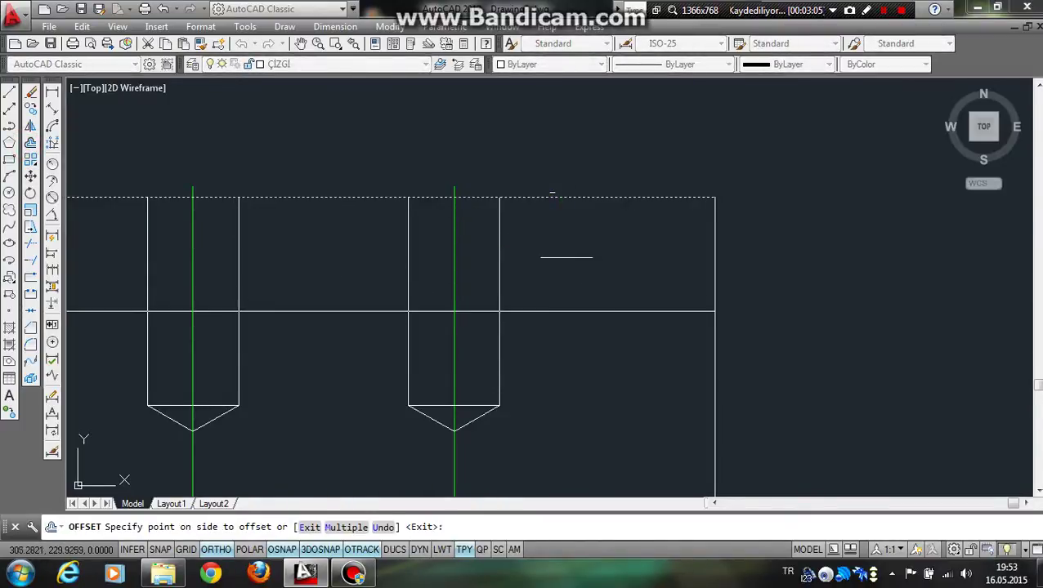
click(570, 341)
key(Return)
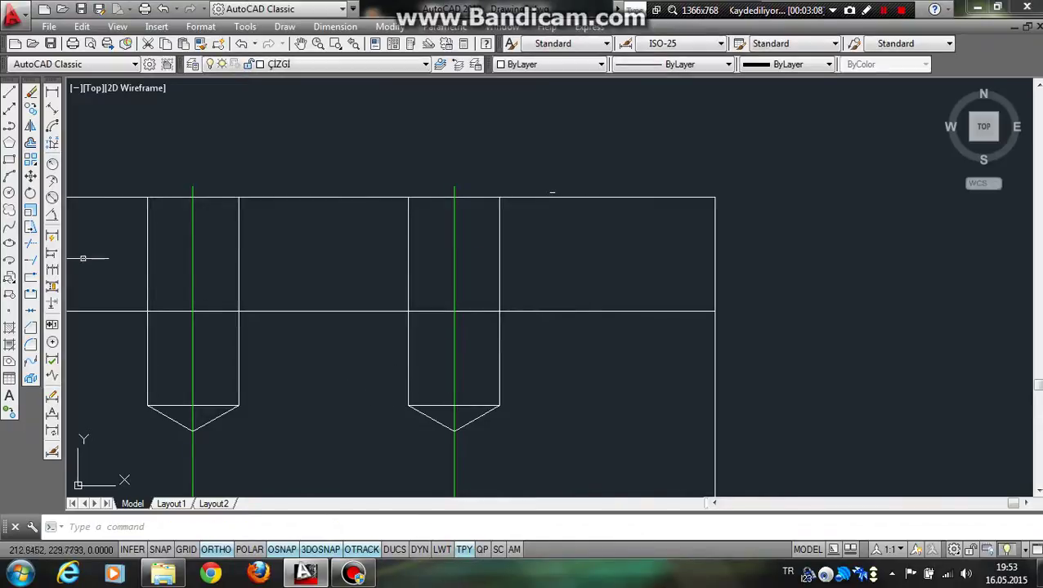
- Trim the 20-unit line to the right hole's two sides, keeping only the piece inside
click(30, 243)
click(447, 303)
click(403, 281)
key(Return)
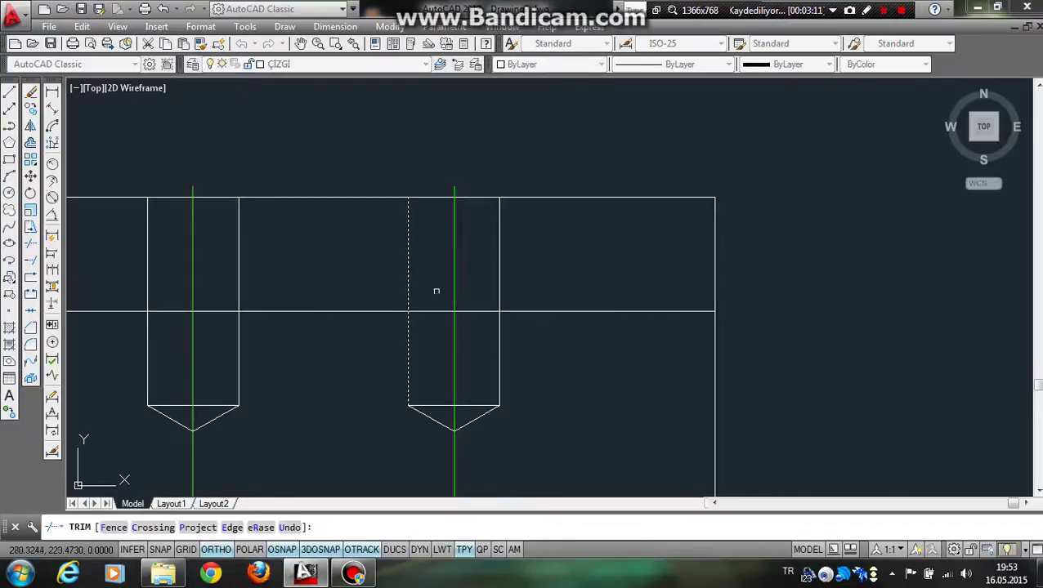
key(Escape)
click(30, 243)
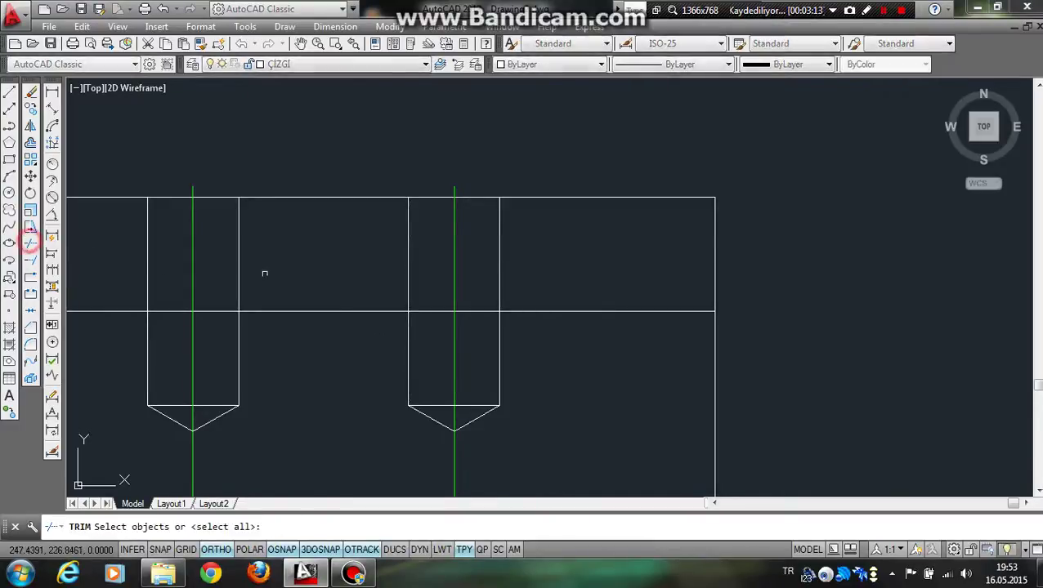
click(408, 253)
click(499, 258)
key(Return)
click(573, 311)
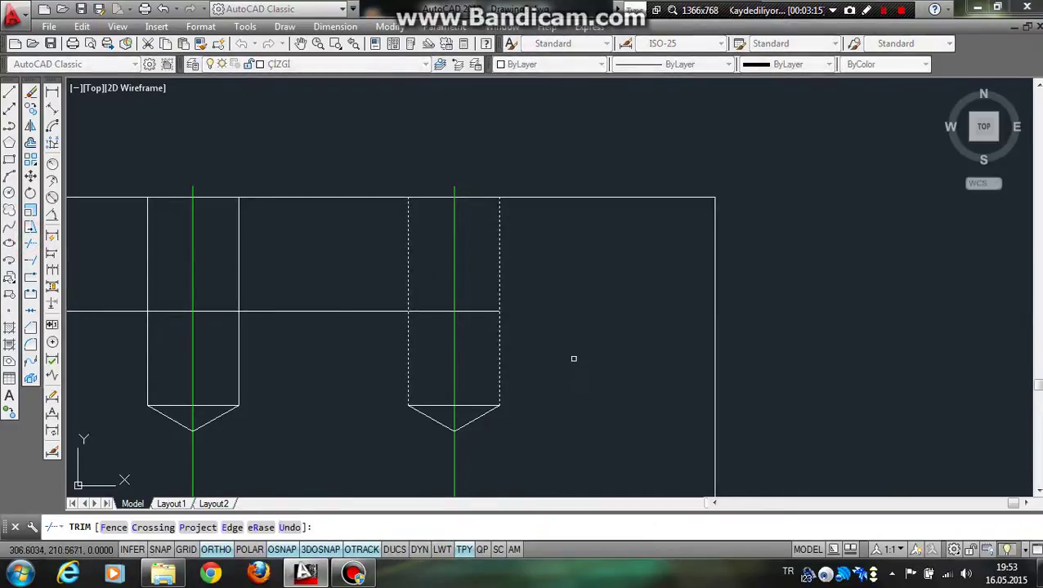
click(342, 307)
click(295, 360)
key(Return)
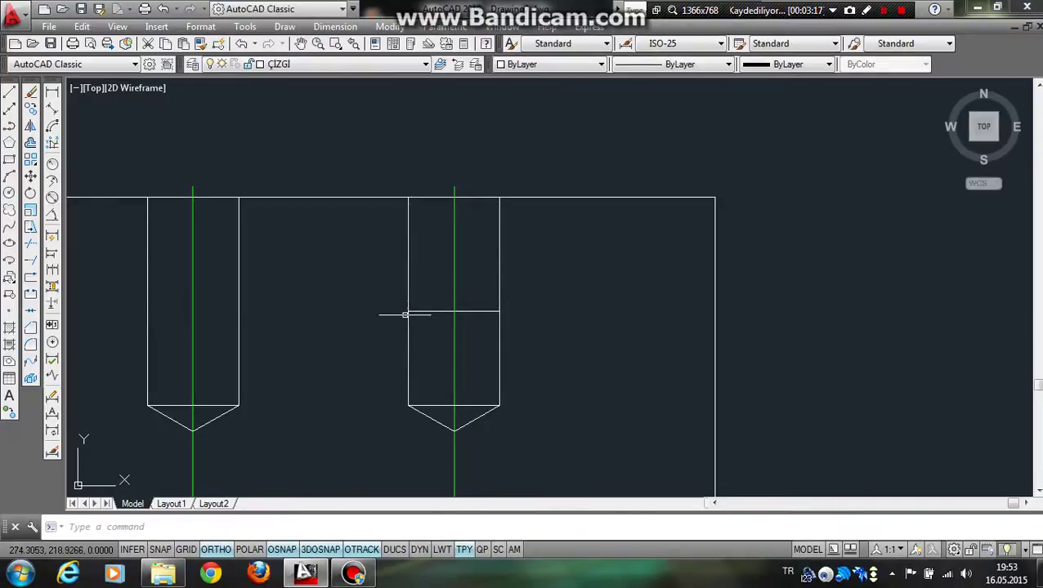
click(433, 312)
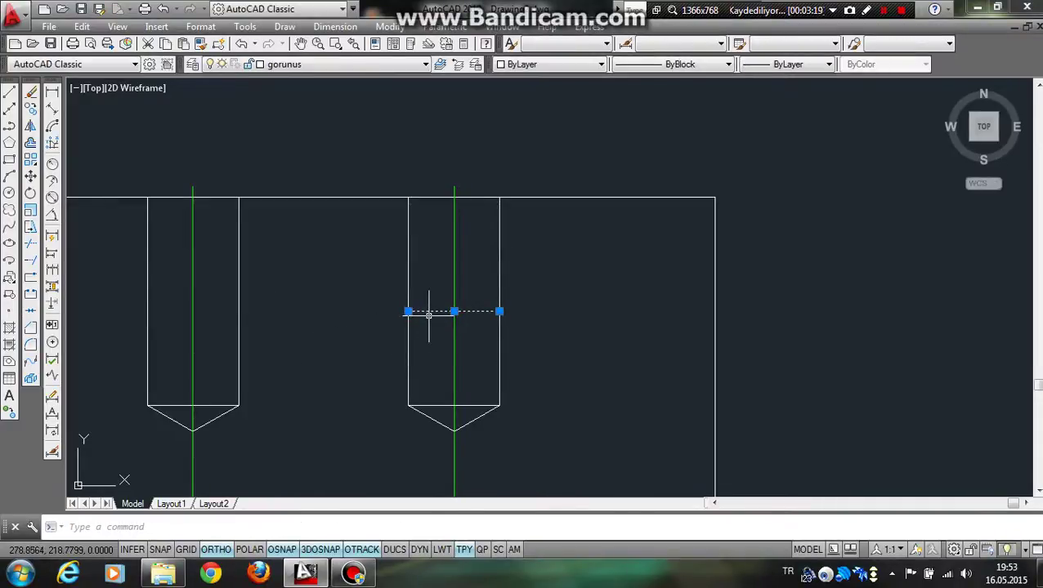
key(Escape)
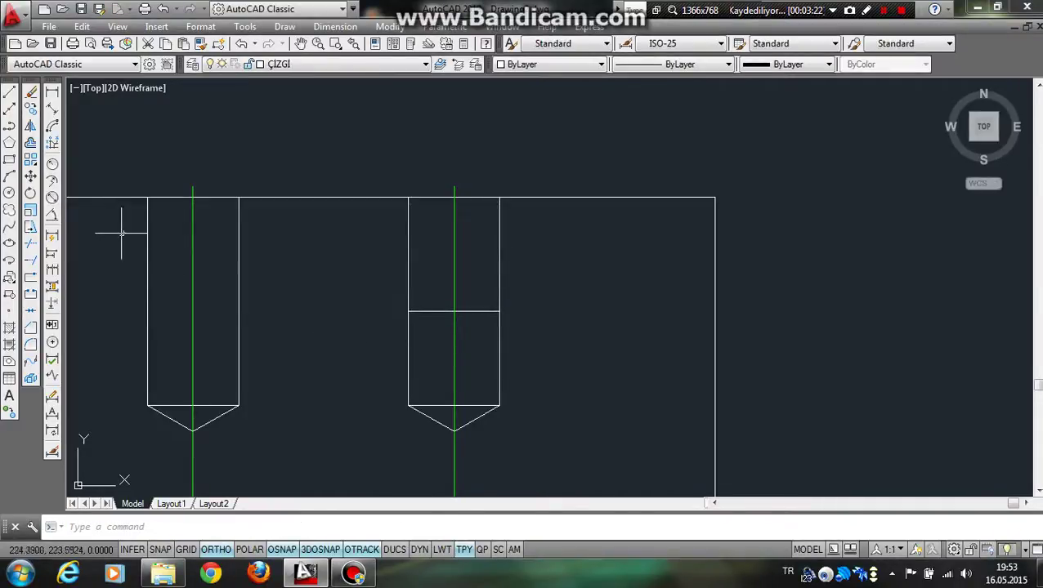
click(408, 278)
key(Escape)
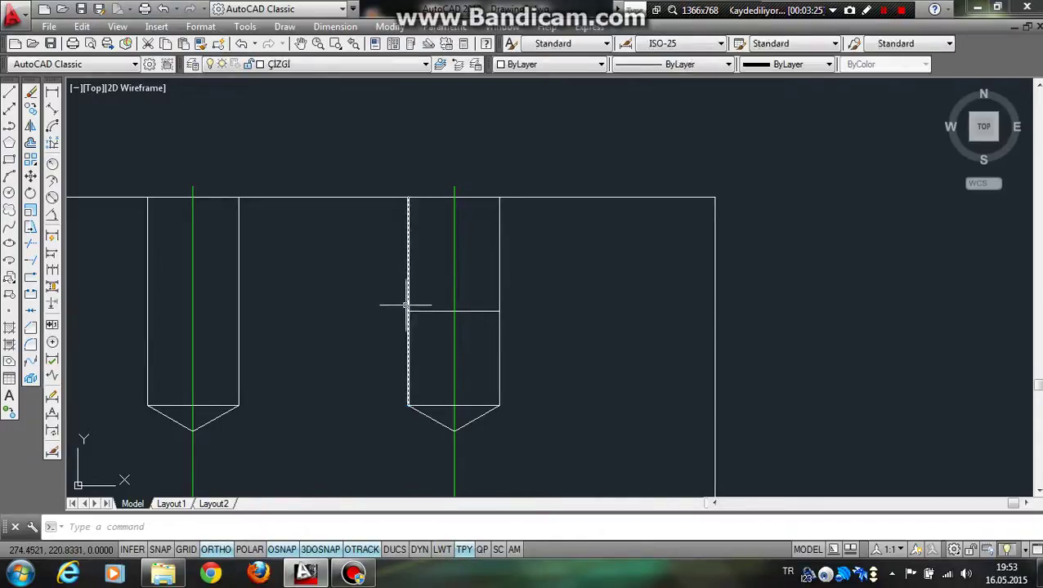
scroll(409, 297, down, 4)
scroll(425, 302, up, 2)
scroll(428, 288, up, 2)
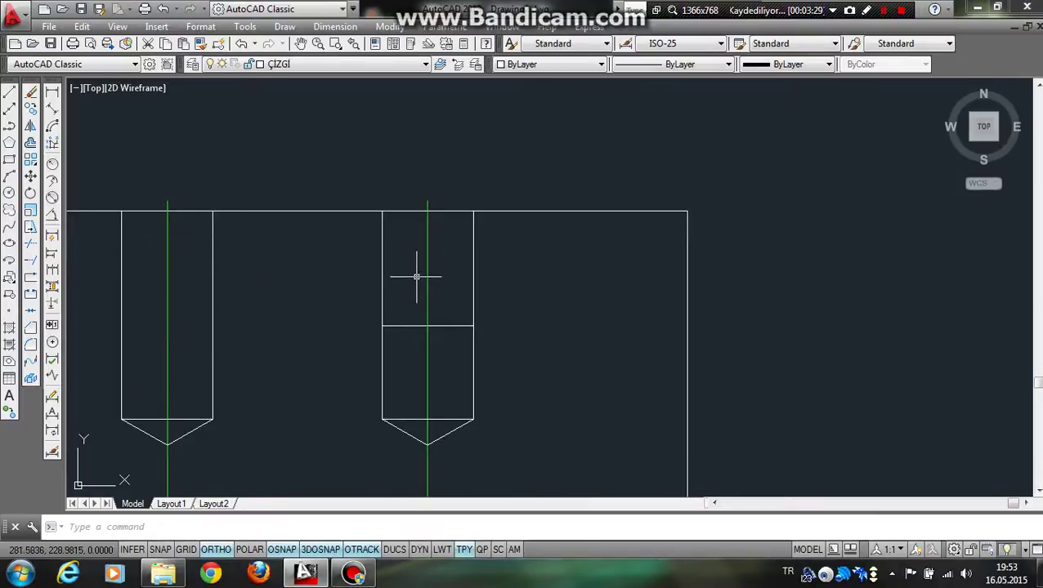
click(31, 143)
- Offset the right hole's left and right sides outward at the suggested distance
key(Return)
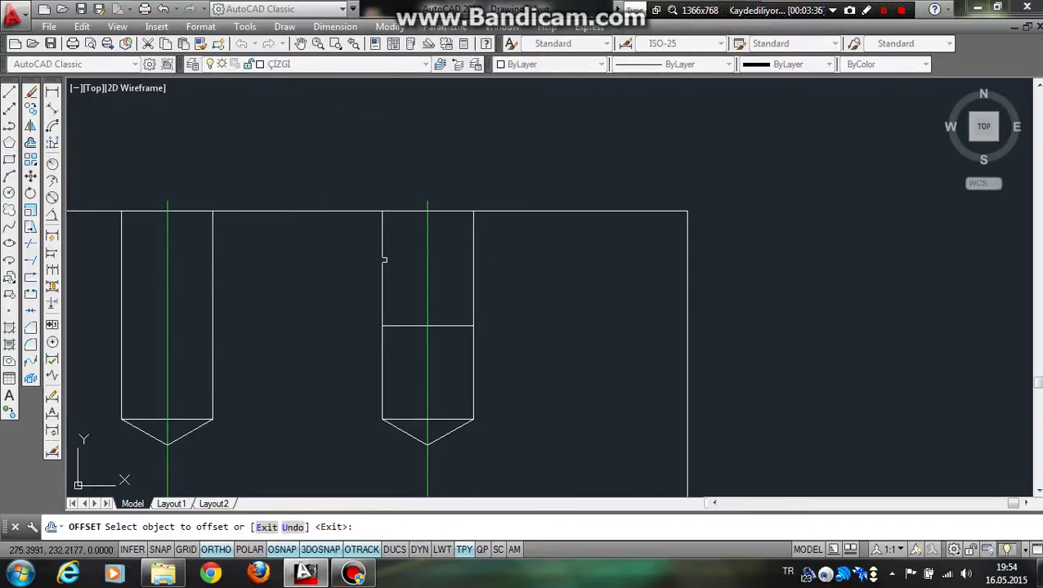
click(383, 260)
click(373, 267)
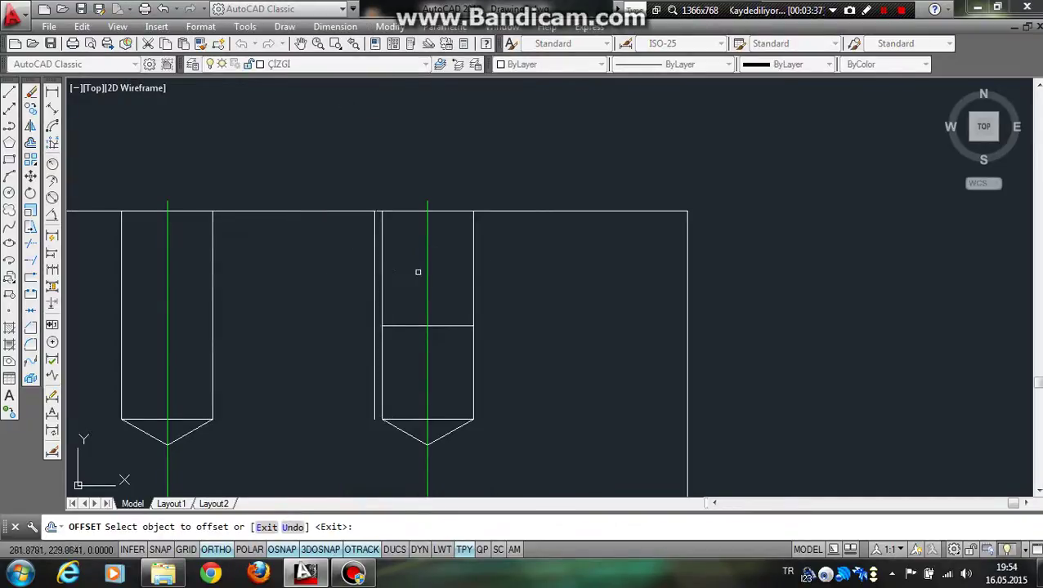
click(472, 272)
click(478, 270)
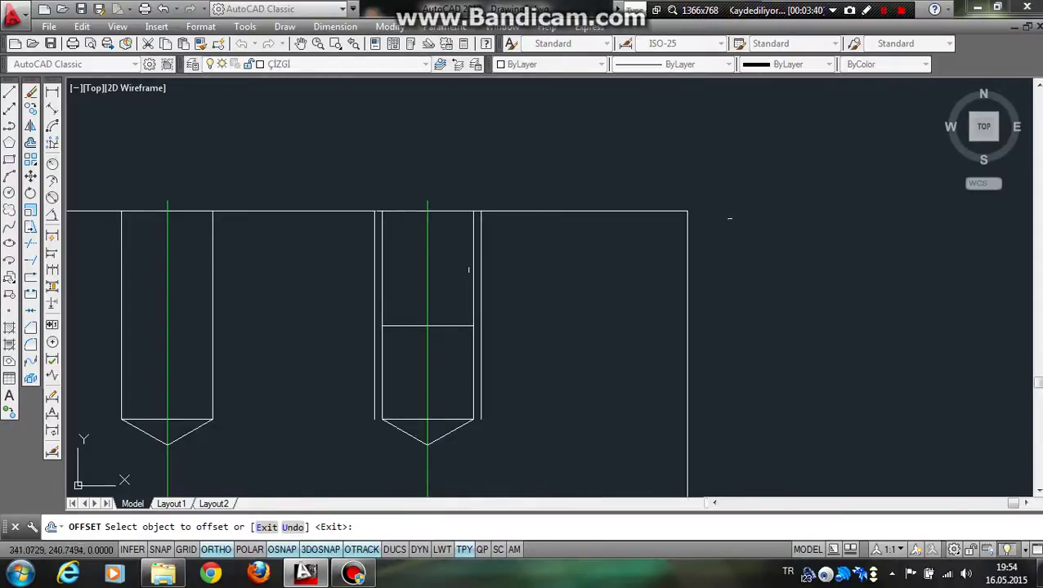
- Extend the step line at both ends to meet the new outer side lines
click(30, 260)
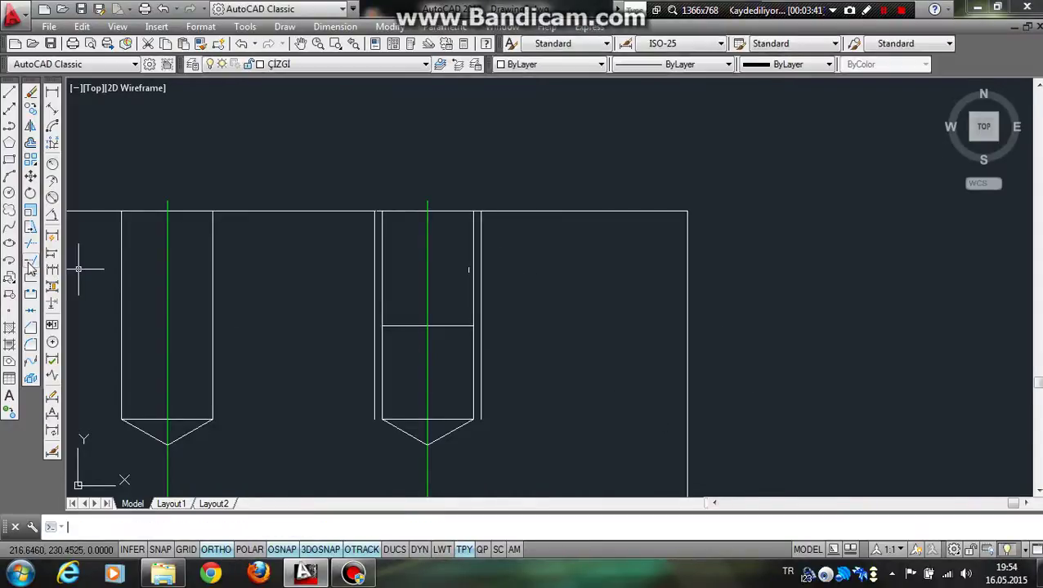
key(Return)
click(400, 330)
click(392, 316)
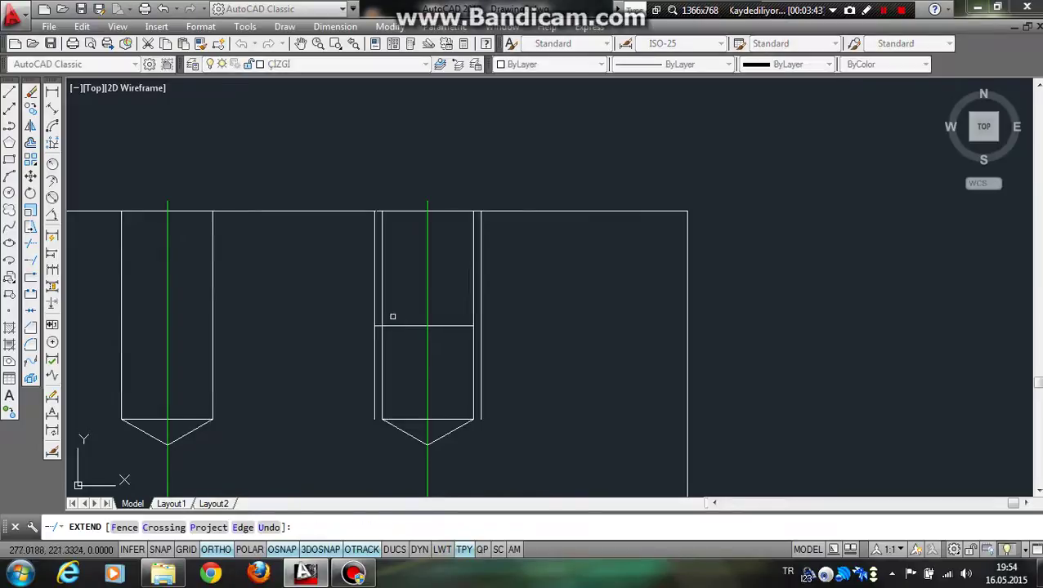
- Trim the new side lines below the step line, leaving the counterbore sides
click(30, 242)
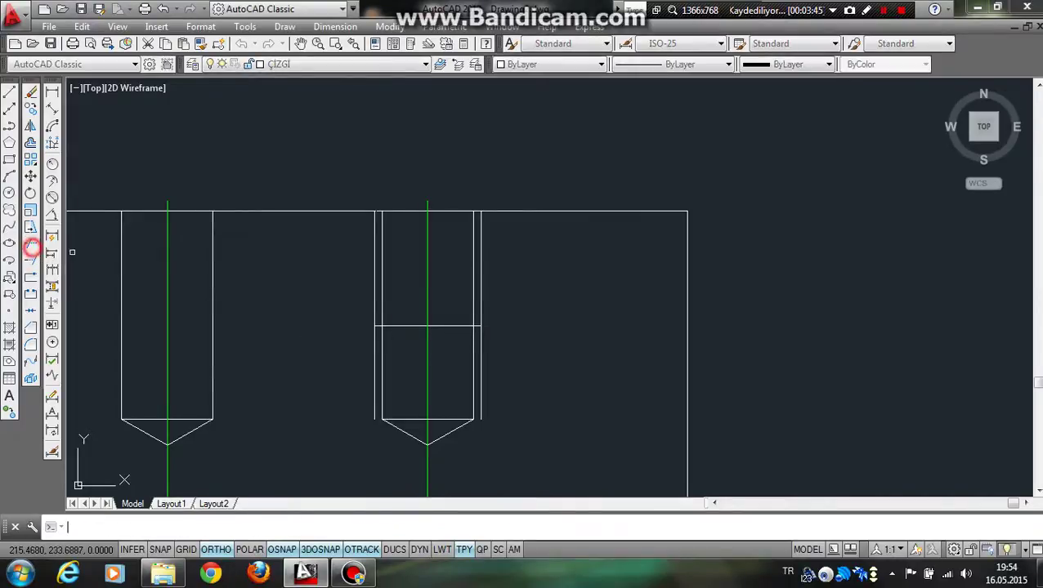
key(Return)
click(376, 343)
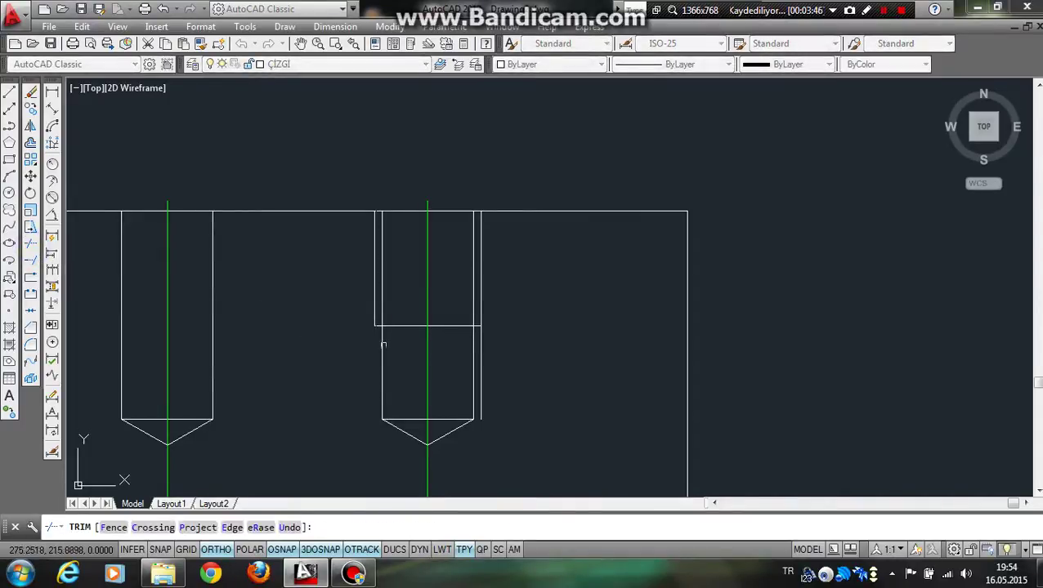
click(481, 344)
key(Return)
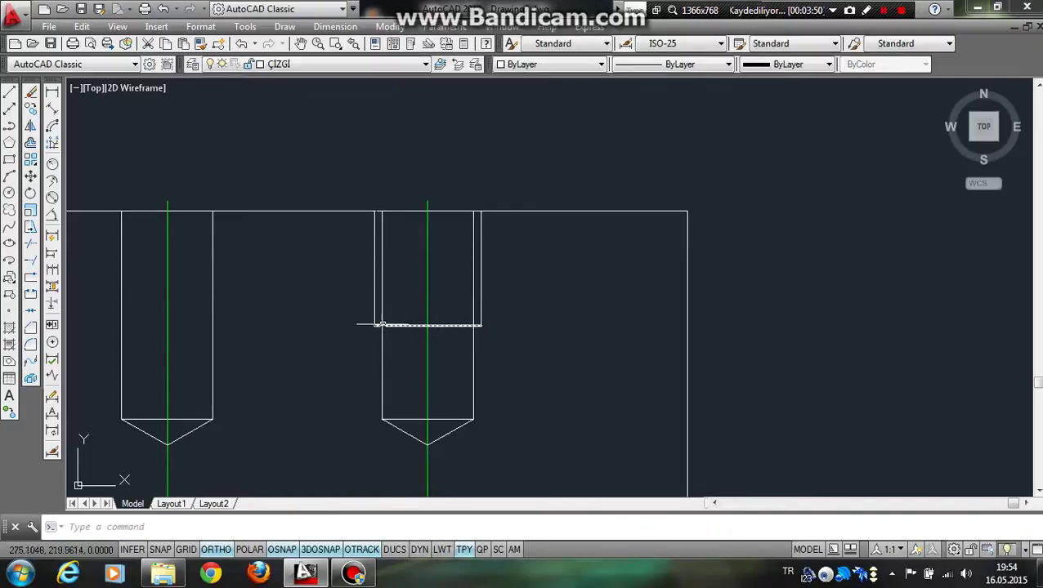
click(400, 325)
key(Escape)
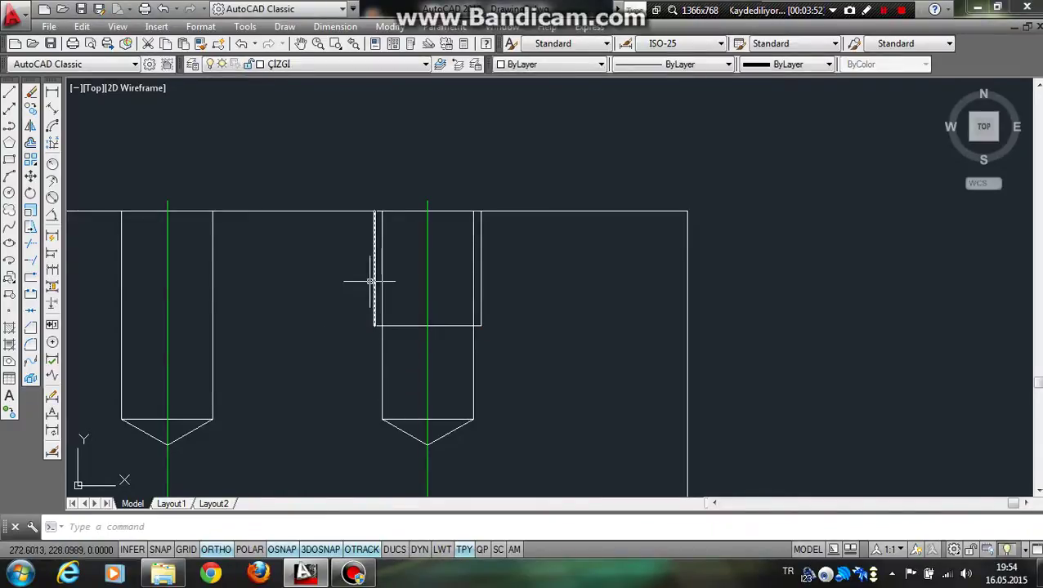
- Move both counterbore side lines to the yellow ÇİZGİ layer
click(374, 278)
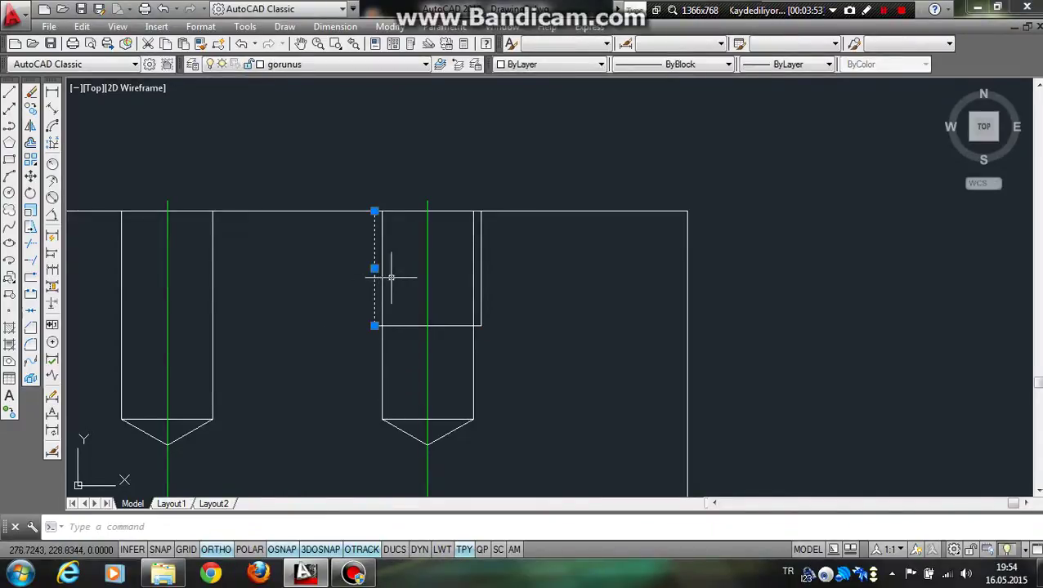
click(479, 260)
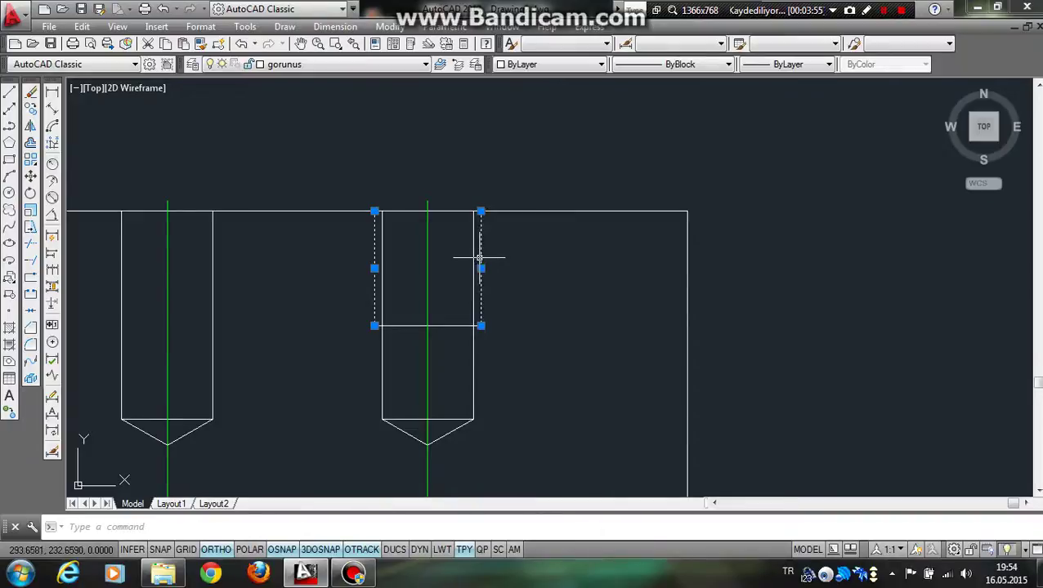
click(319, 63)
click(298, 154)
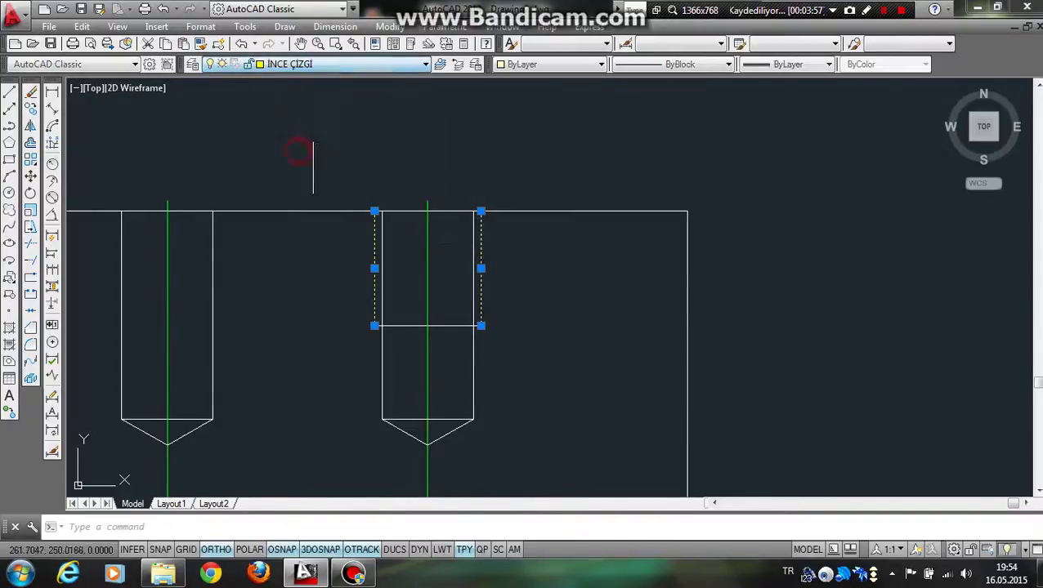
- Check the counterbore's bottom edge and left hole's edge layers while panning across the part
click(471, 325)
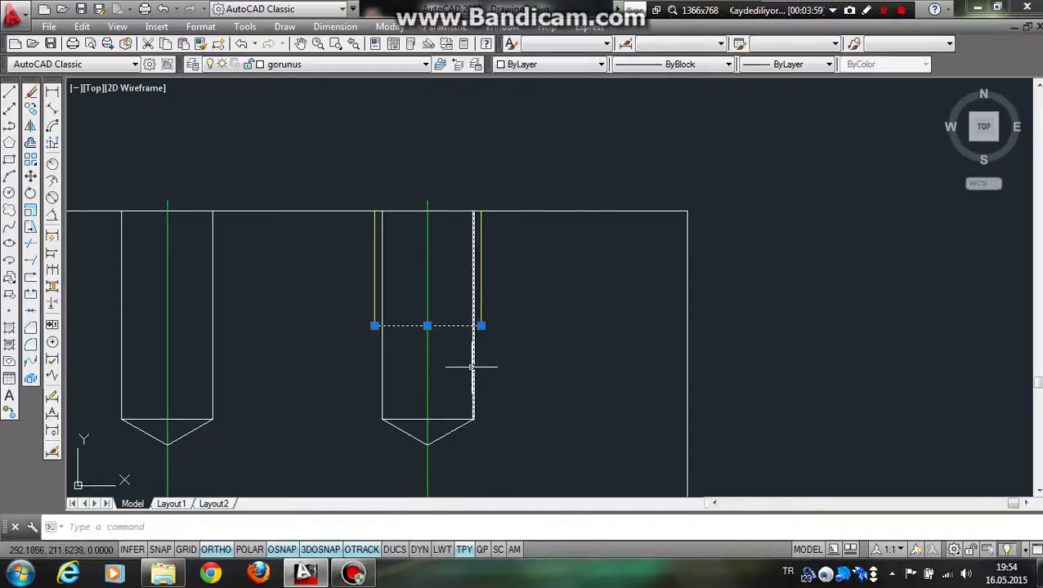
key(Escape)
scroll(468, 370, down, 2)
middle_drag(424, 298, 493, 286)
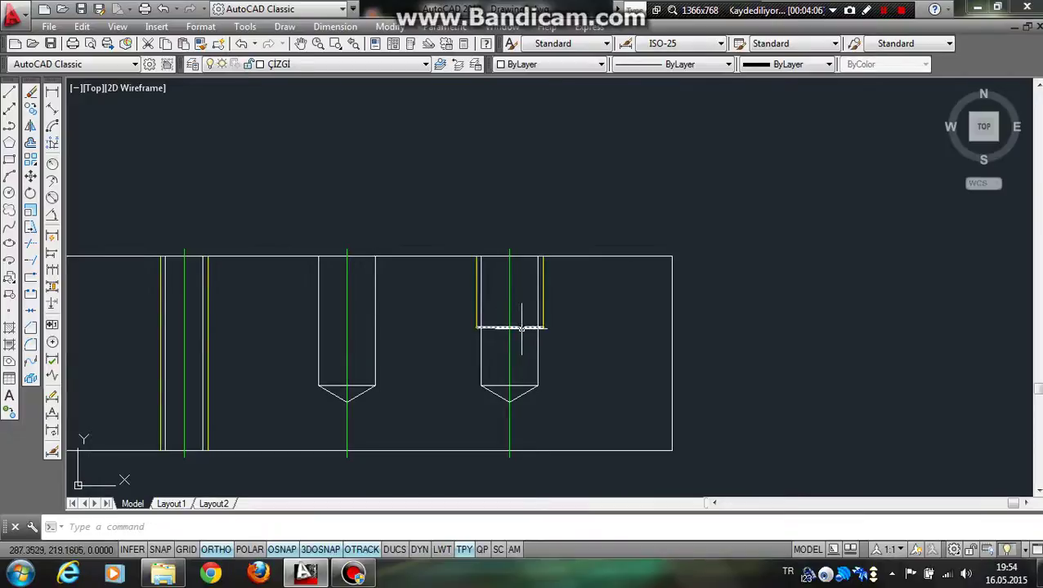
click(522, 328)
key(Escape)
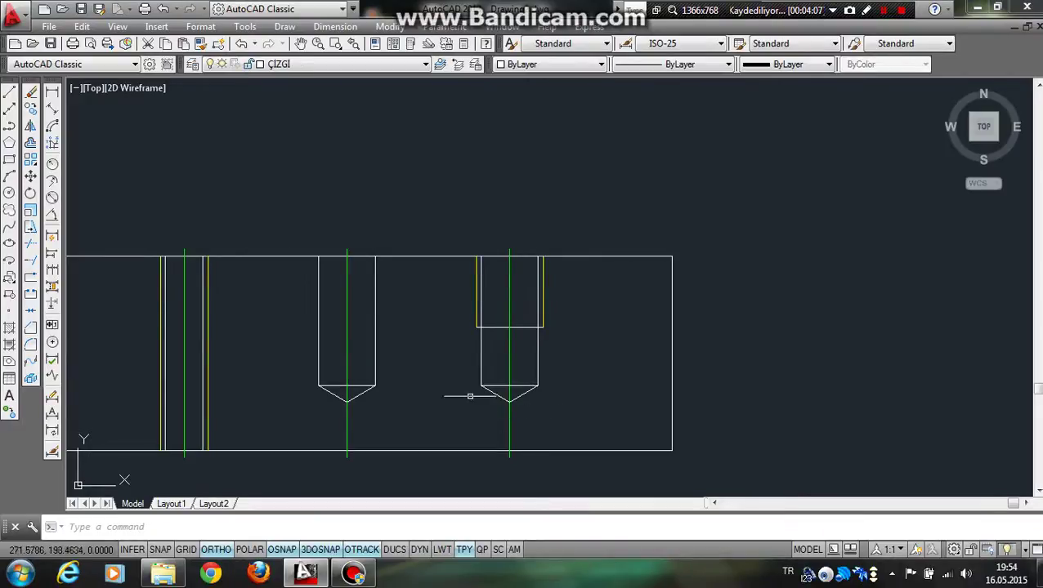
scroll(484, 349, down, 2)
middle_drag(477, 360, 538, 354)
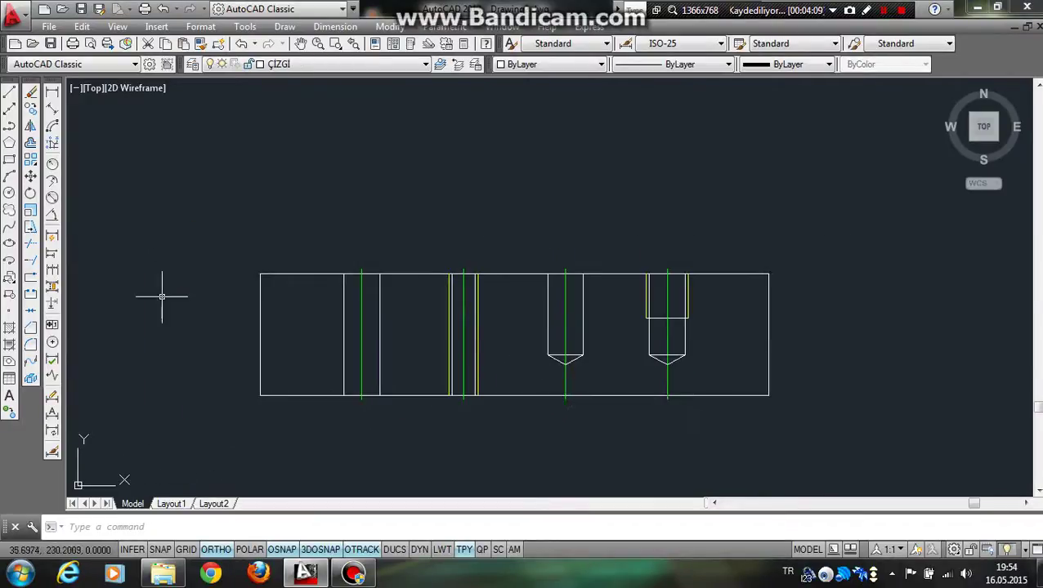
click(379, 309)
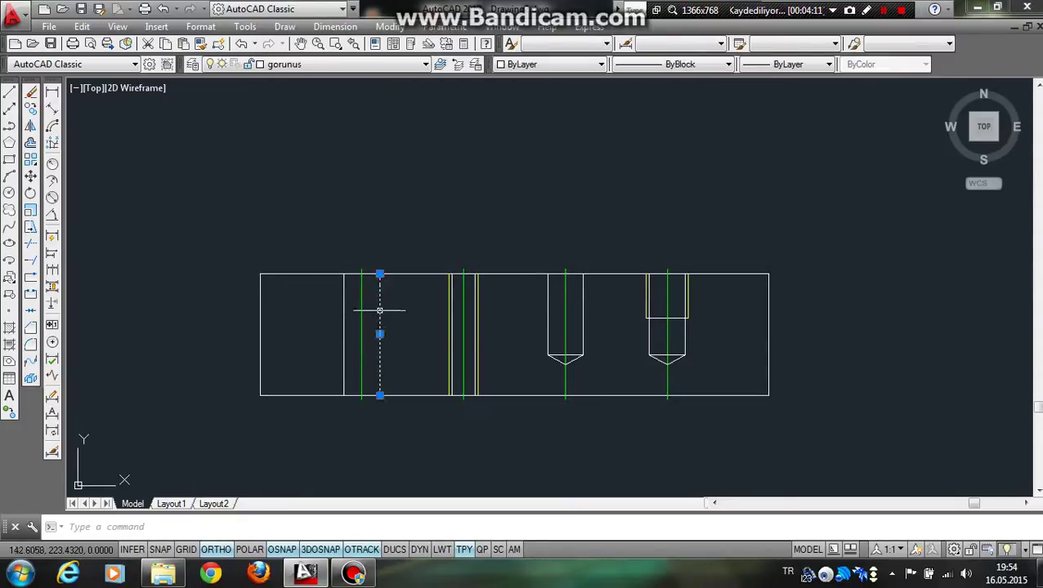
key(Escape)
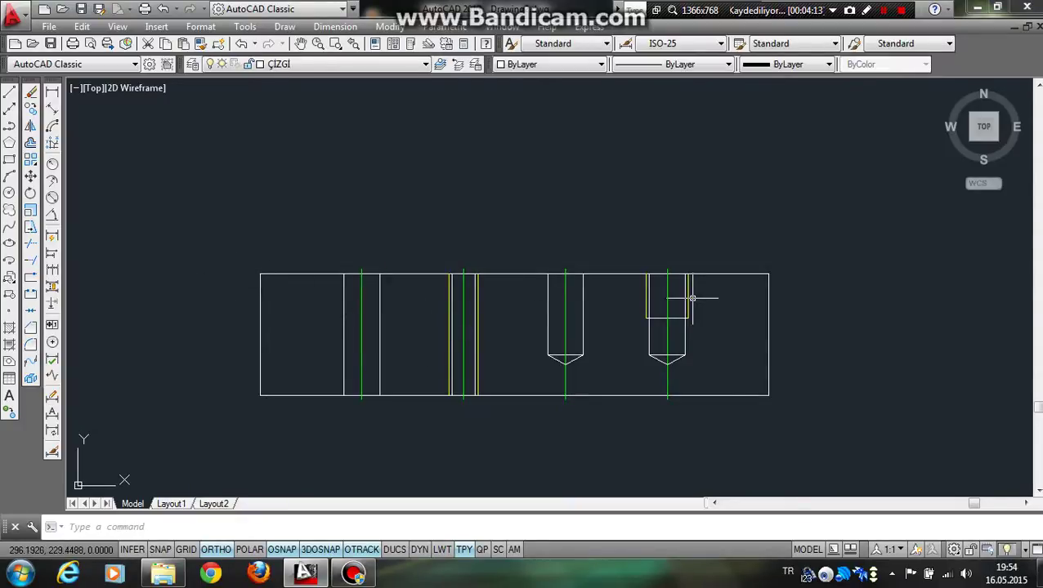
- Start a hatch and choose the ANSI31 diagonal-line pattern from the ANSI tab of the pattern palette
click(10, 327)
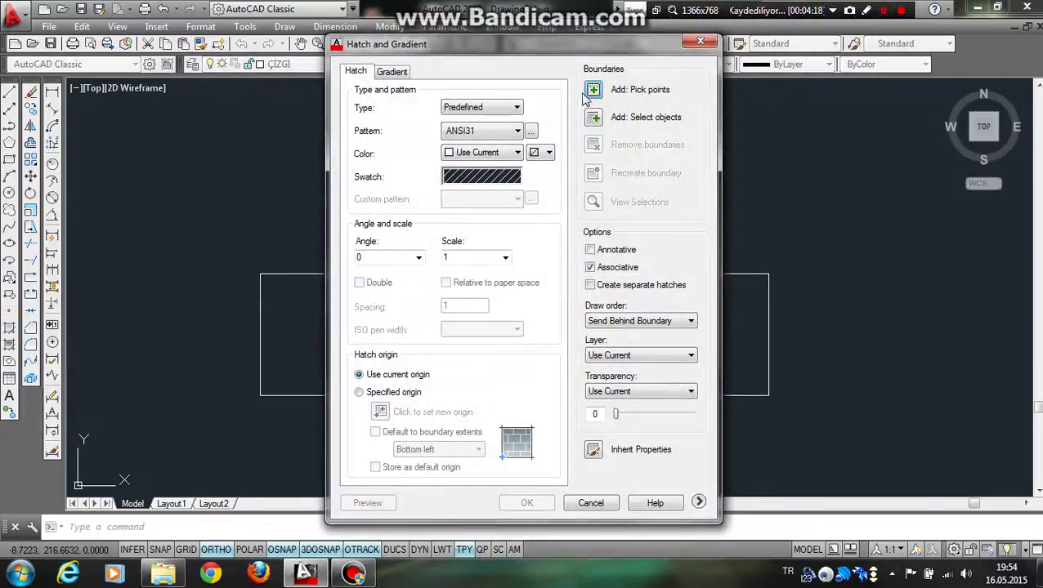
click(590, 92)
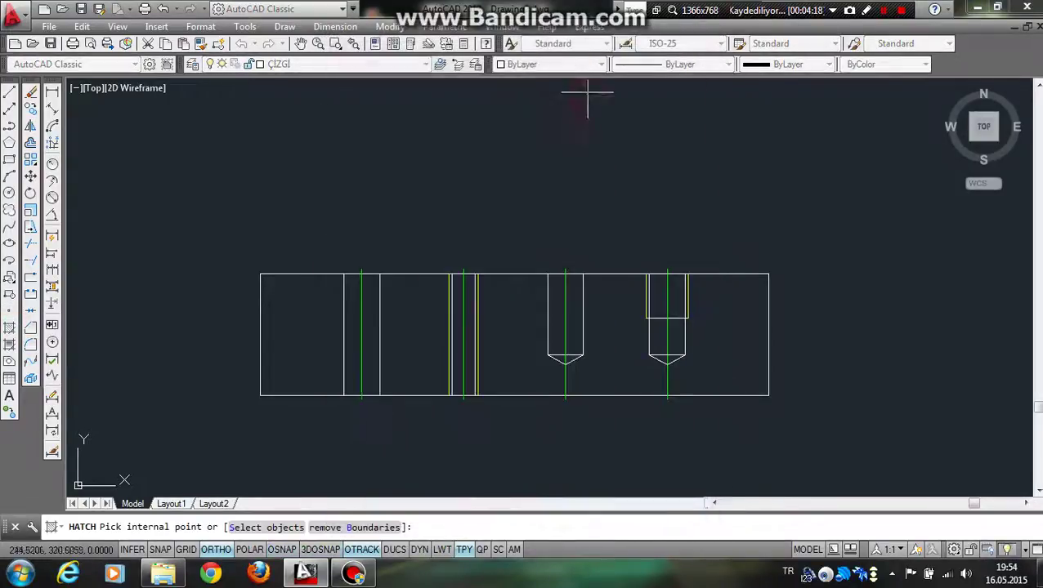
click(10, 335)
click(483, 178)
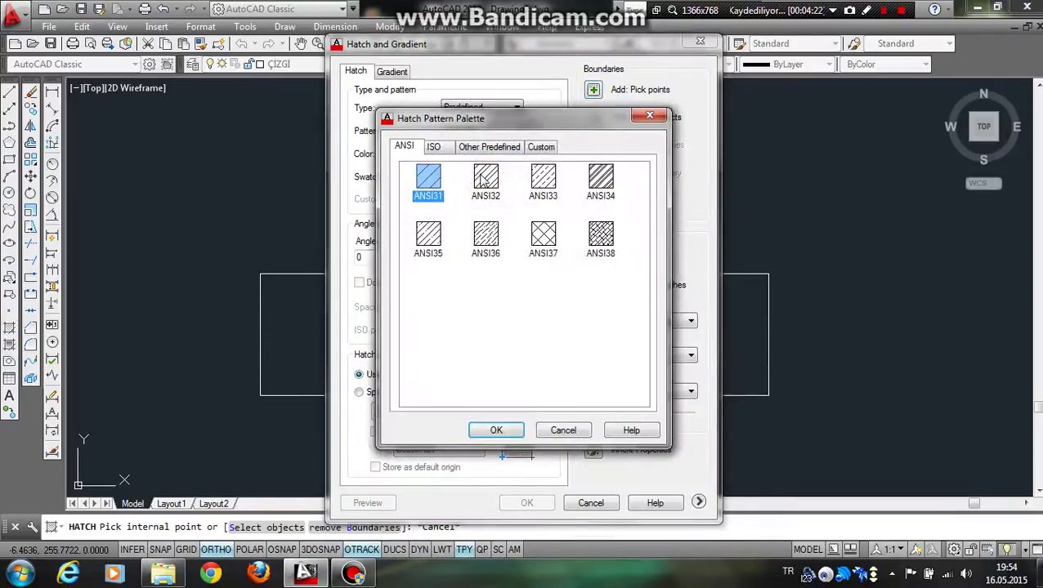
click(440, 147)
click(486, 146)
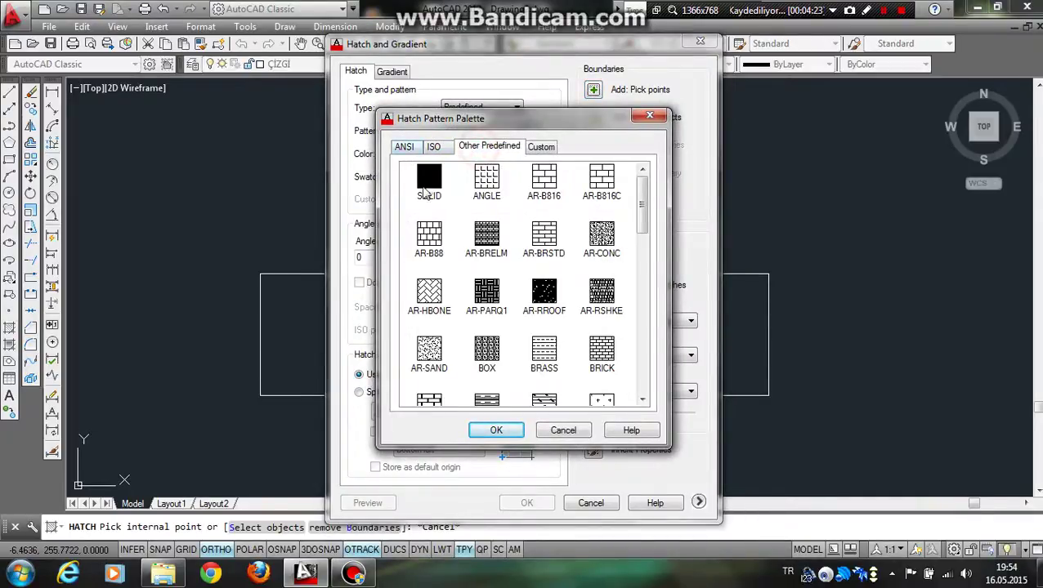
click(404, 146)
click(428, 178)
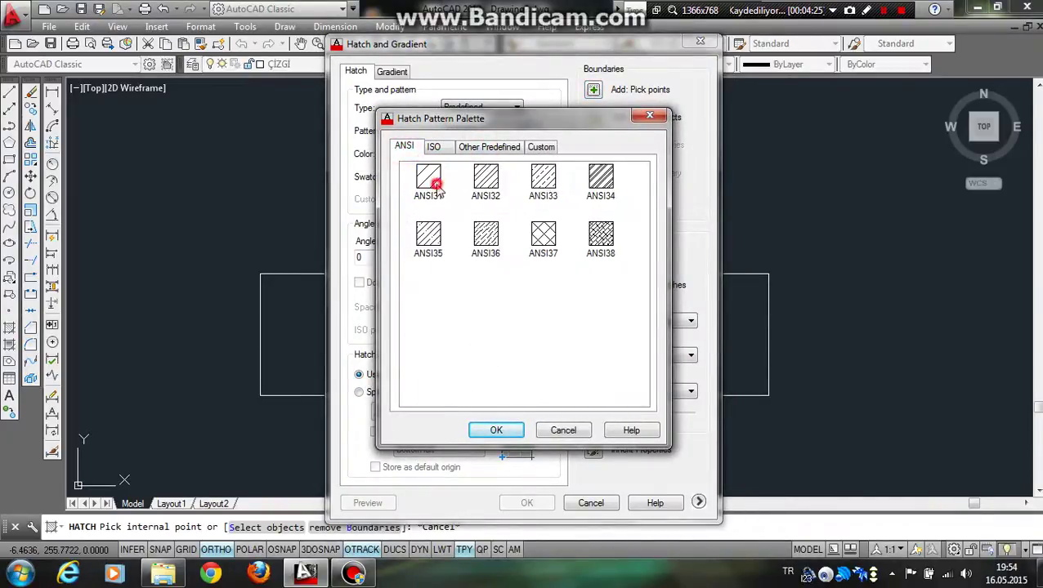
click(493, 431)
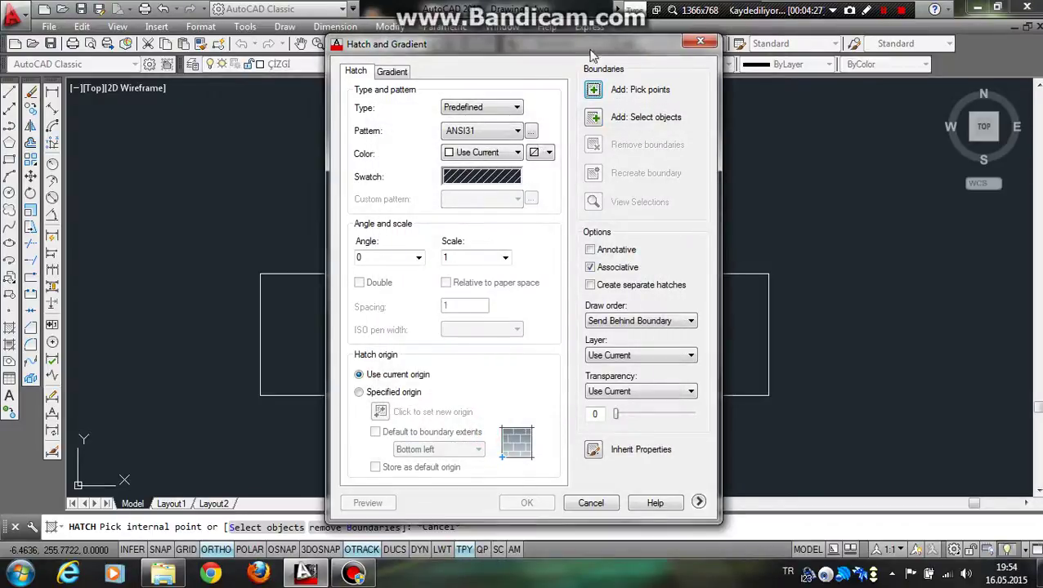
click(593, 92)
- Pick the left end block and the strips beside the through hole and counterbore as hatch areas
click(327, 332)
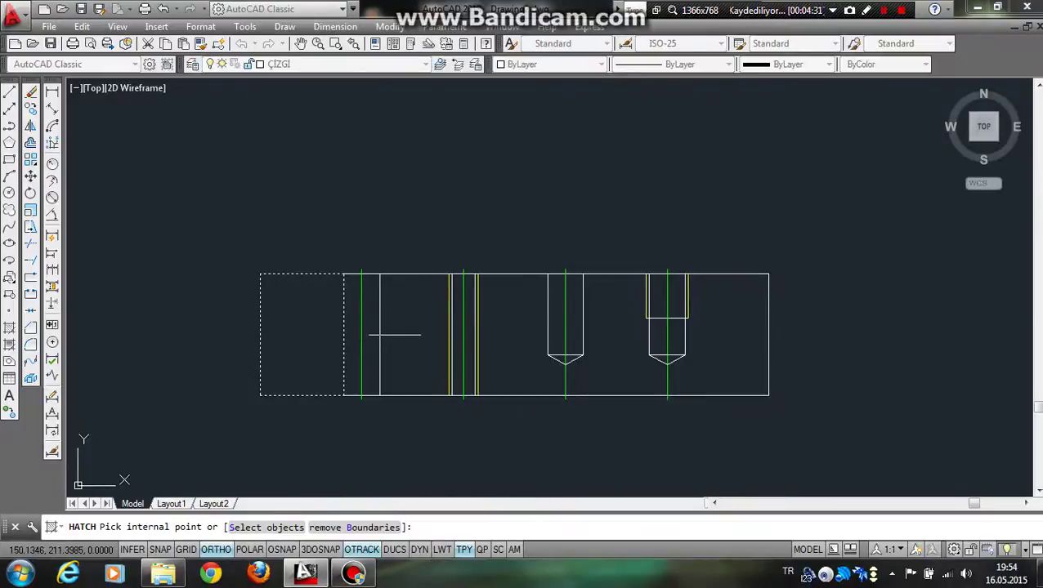
scroll(425, 335, up, 2)
scroll(449, 327, up, 6)
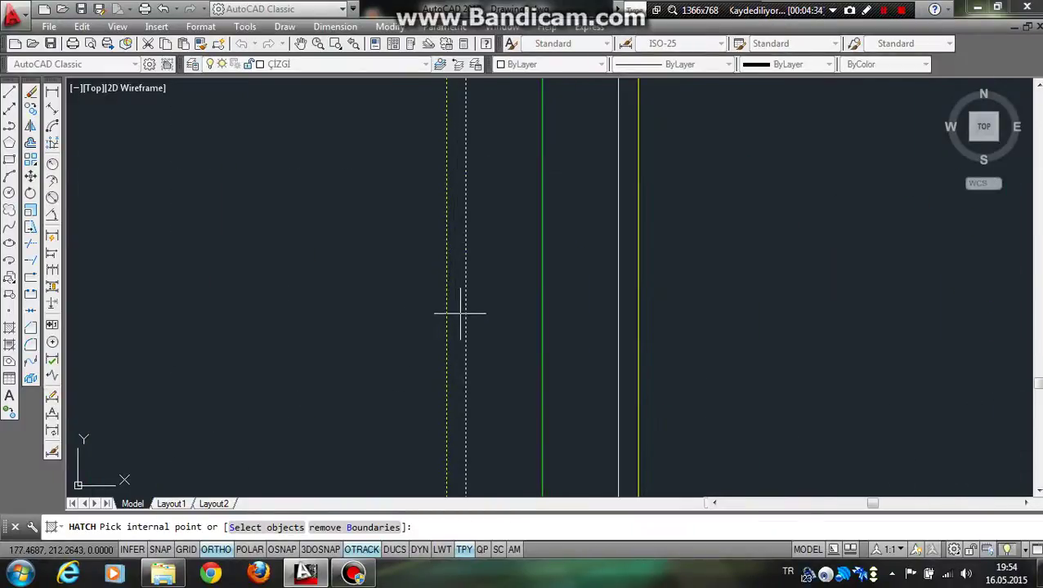
click(631, 325)
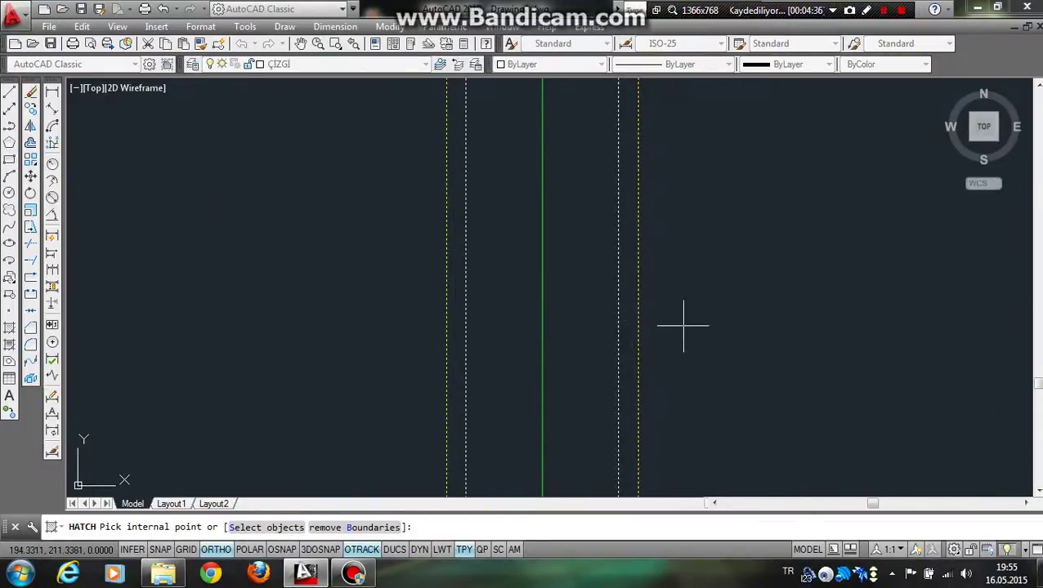
scroll(683, 325, down, 4)
middle_drag(677, 356, 490, 353)
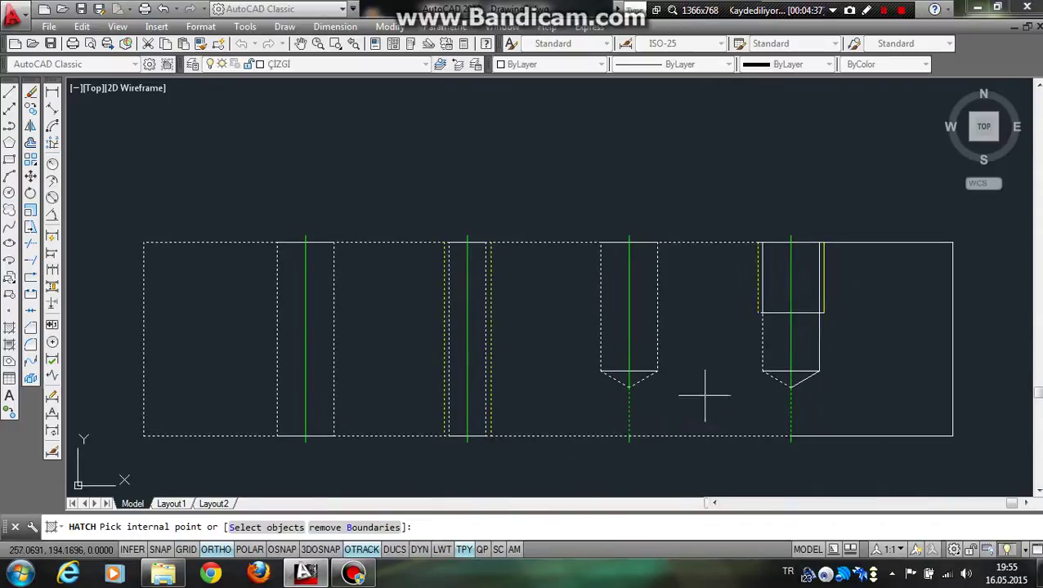
scroll(762, 306, up, 5)
click(764, 288)
- Pick the remaining material area beside the right hole, skipping the boundary error, and apply the hatch
scroll(764, 288, down, 4)
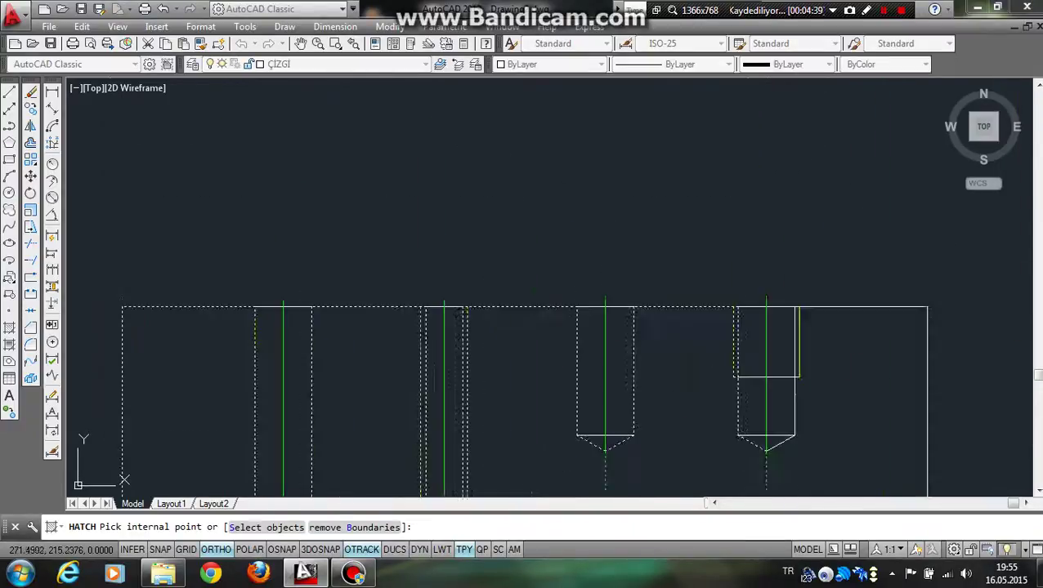
scroll(654, 343, down, 1)
click(637, 339)
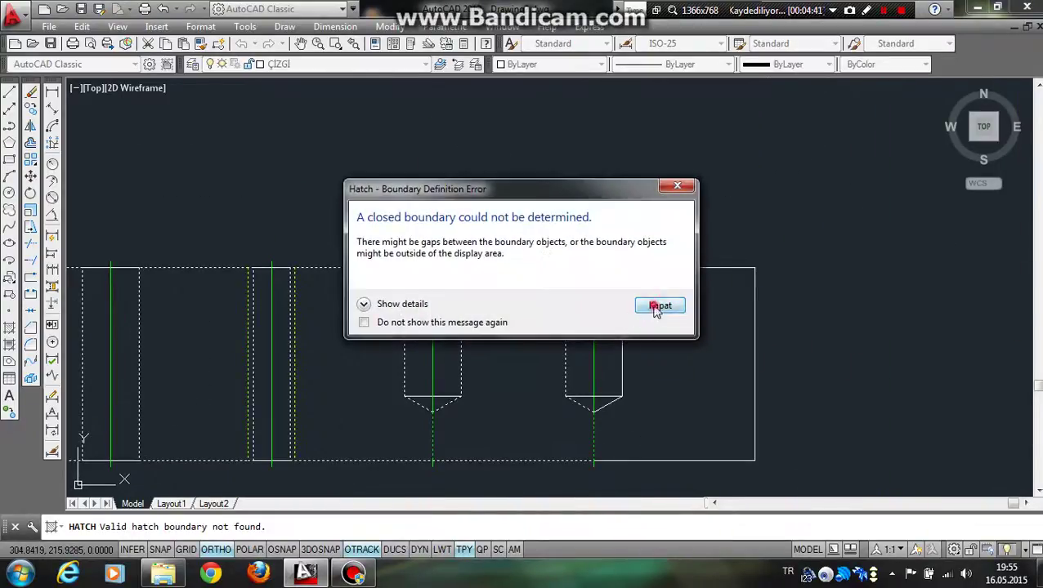
click(657, 305)
scroll(646, 331, up, 2)
scroll(622, 319, up, 3)
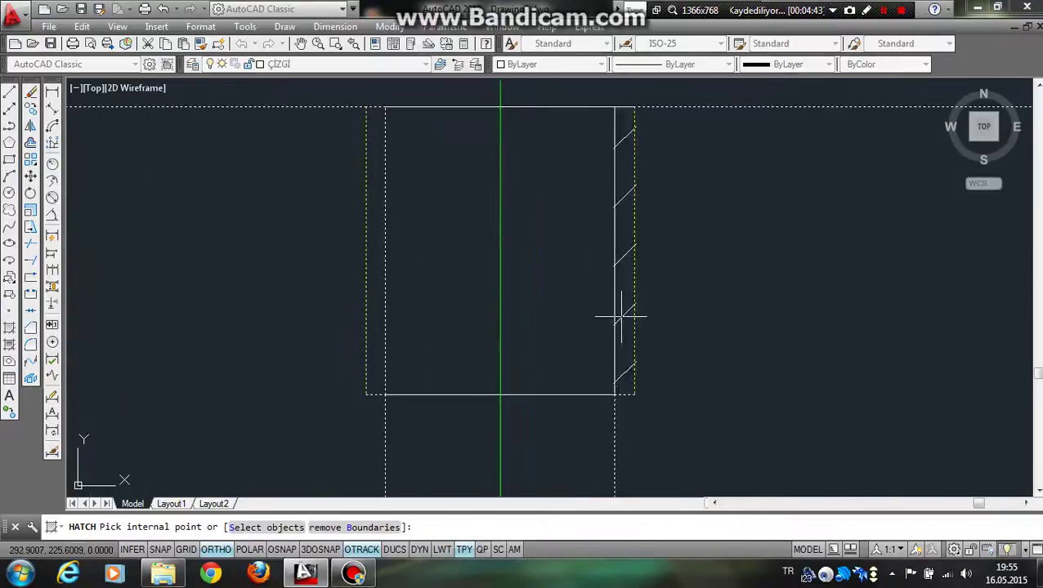
scroll(621, 317, down, 5)
middle_drag(625, 369, 747, 290)
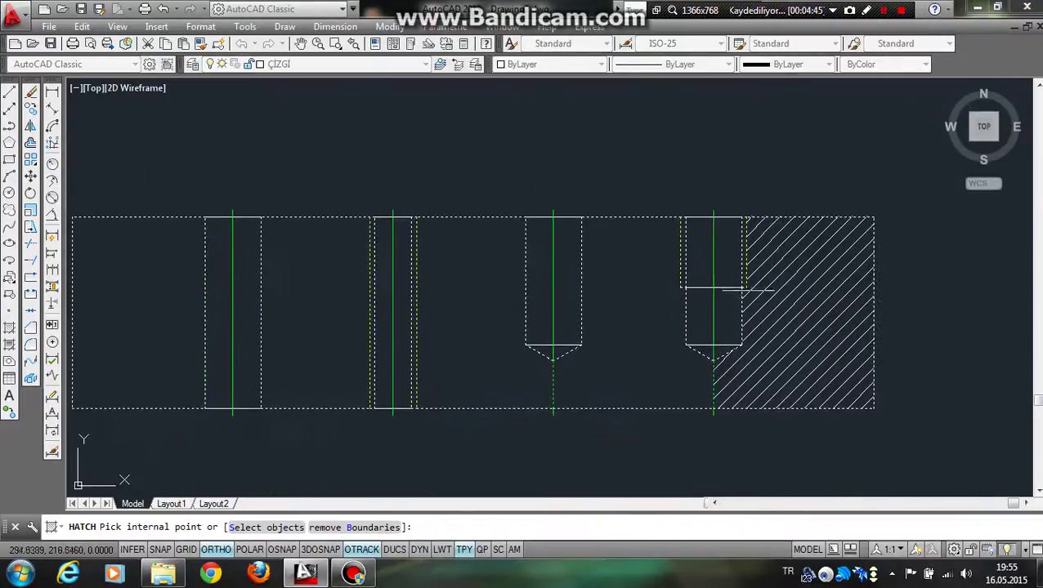
click(733, 317)
key(Return)
click(549, 508)
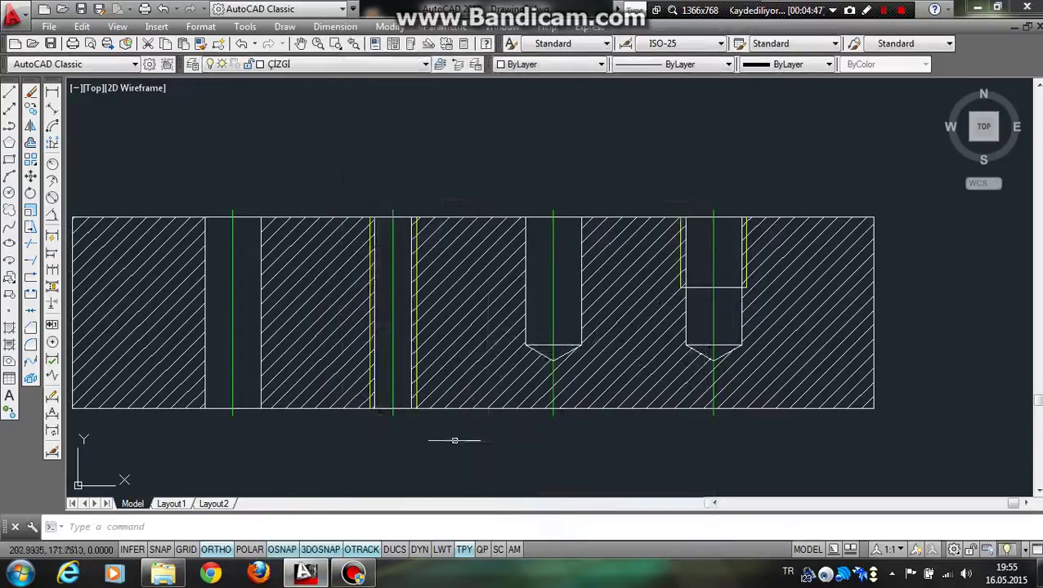
- Move the ANSI31 section hatching onto the red tarama layer and deselect it
middle_drag(454, 437, 531, 384)
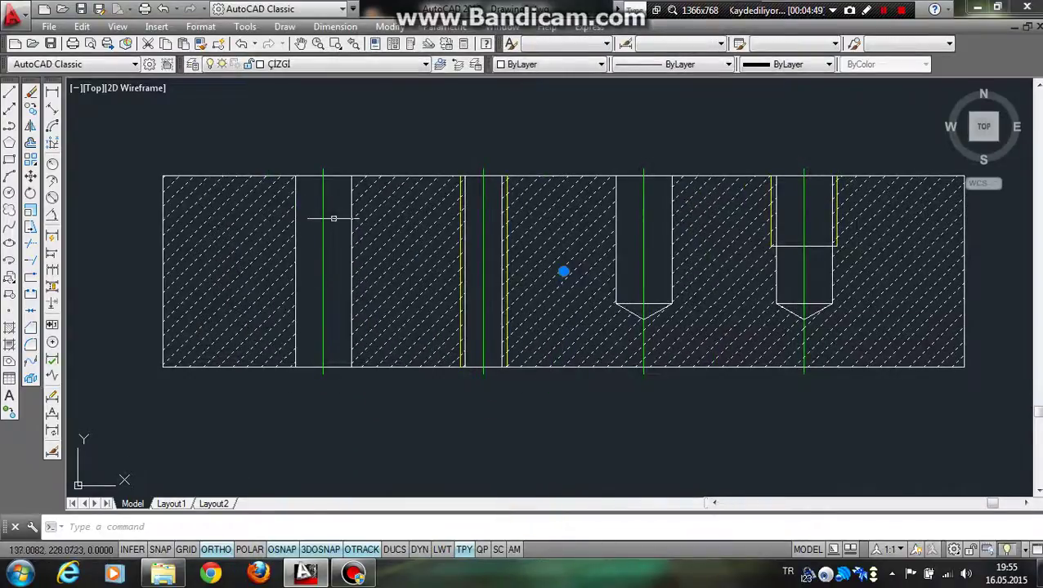
click(343, 64)
click(286, 174)
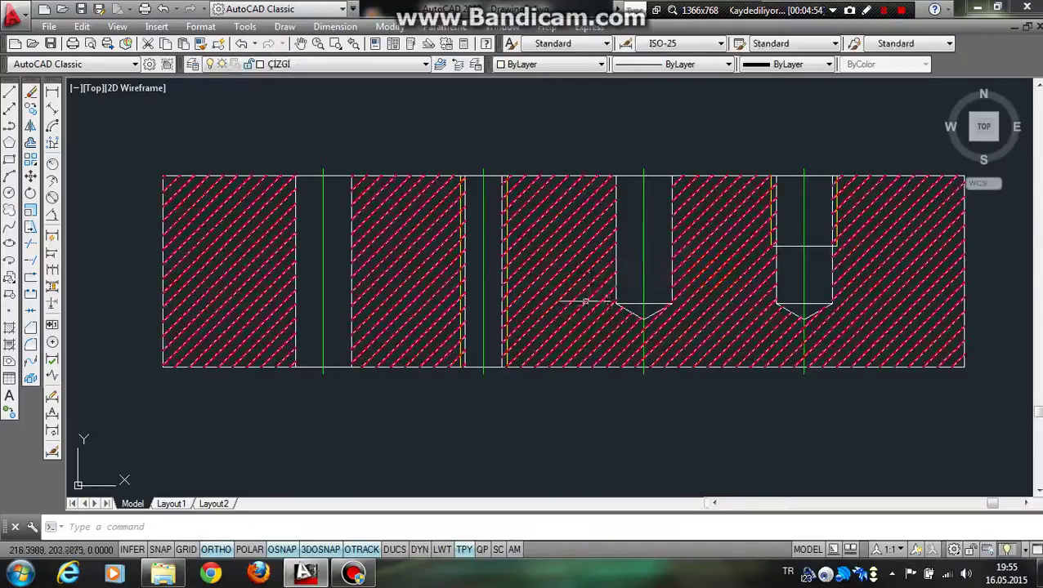
click(584, 304)
click(559, 330)
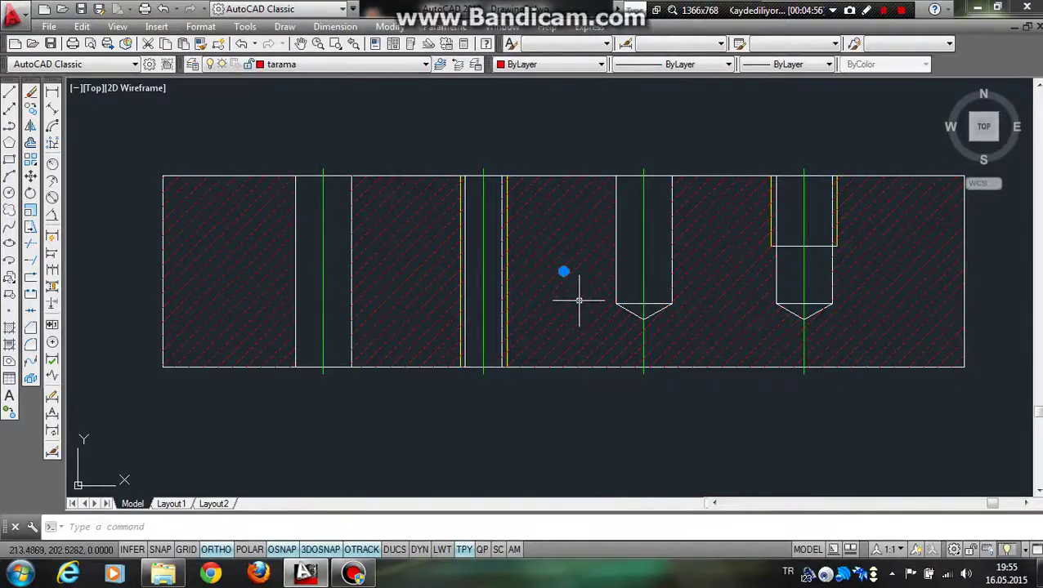
key(Escape)
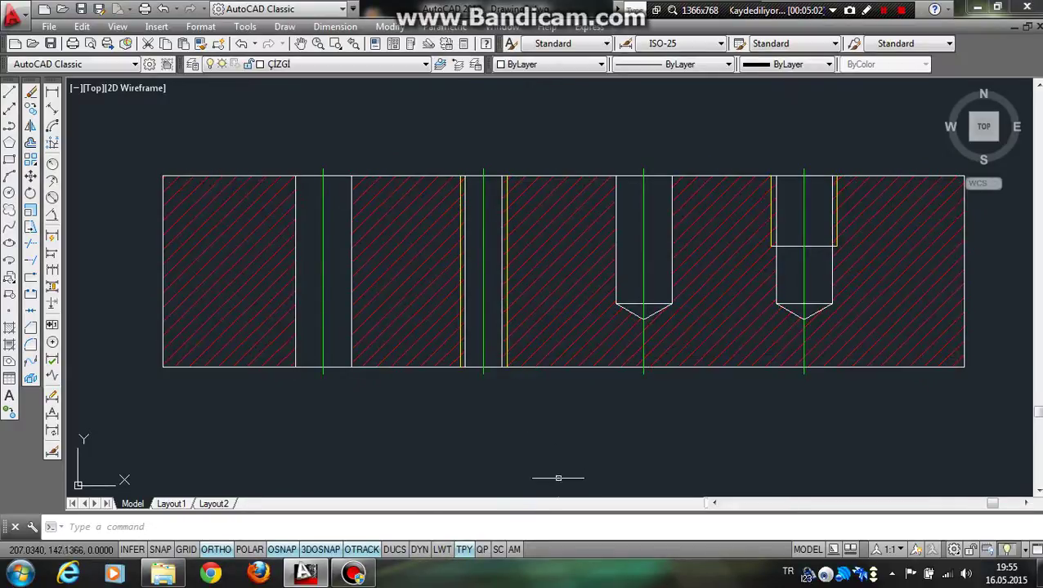
middle_drag(558, 478, 510, 493)
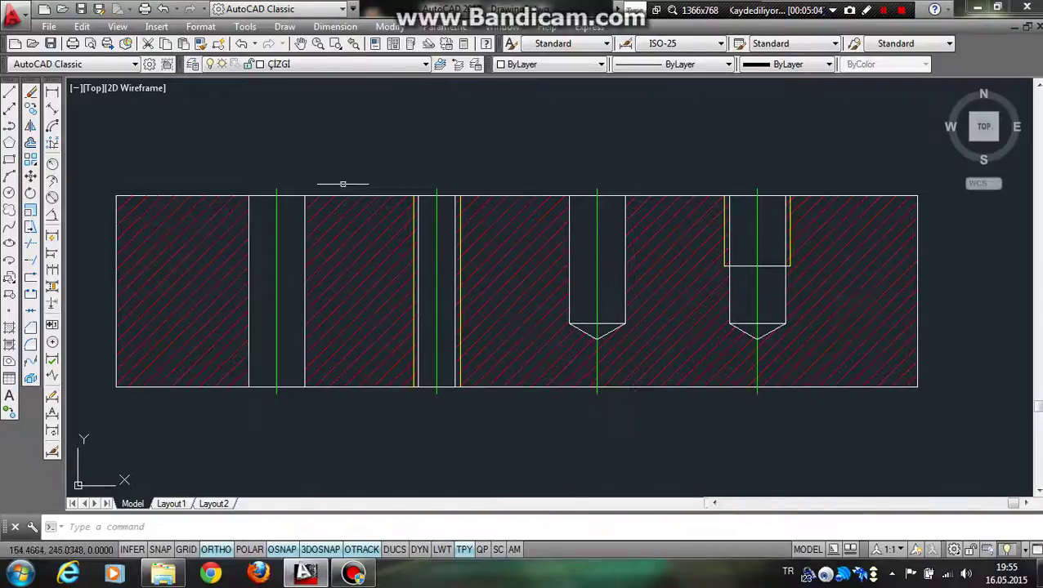